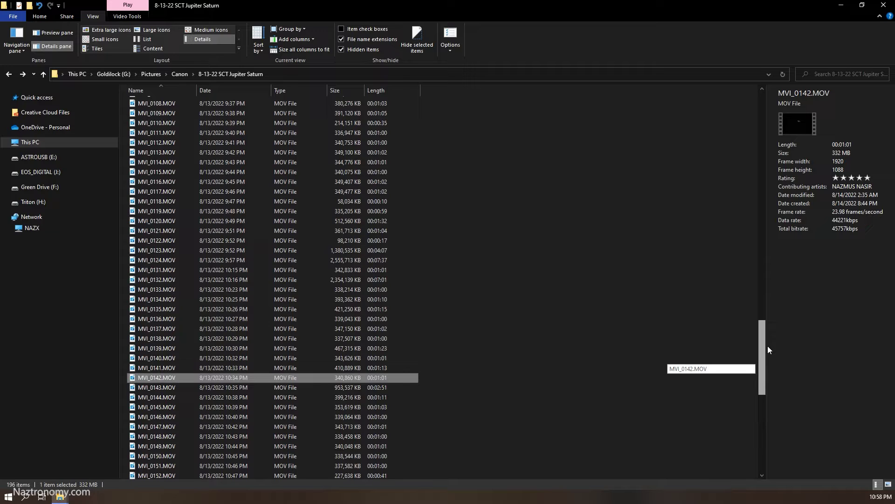
Load the MVI_0142.MOV recording from the 8-13-22 SCT Jupiter Saturn folder into PIPP.
left_click_drag(767, 346, 768, 346)
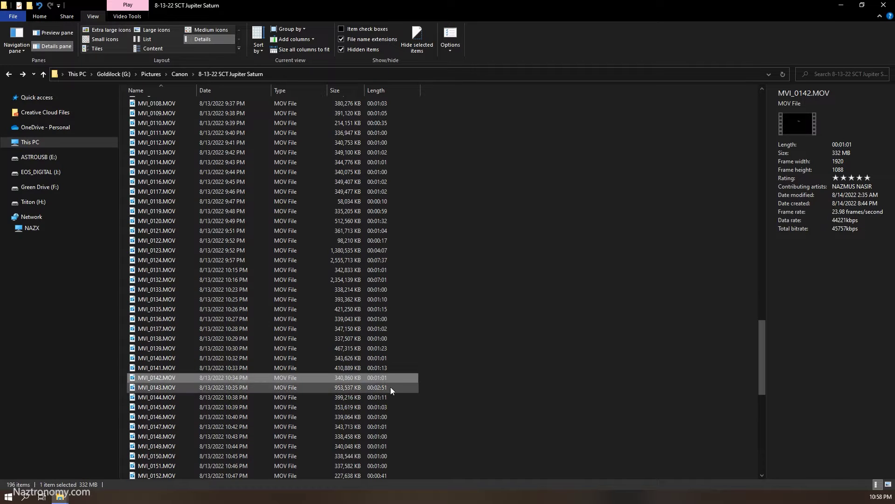
left_click(343, 387)
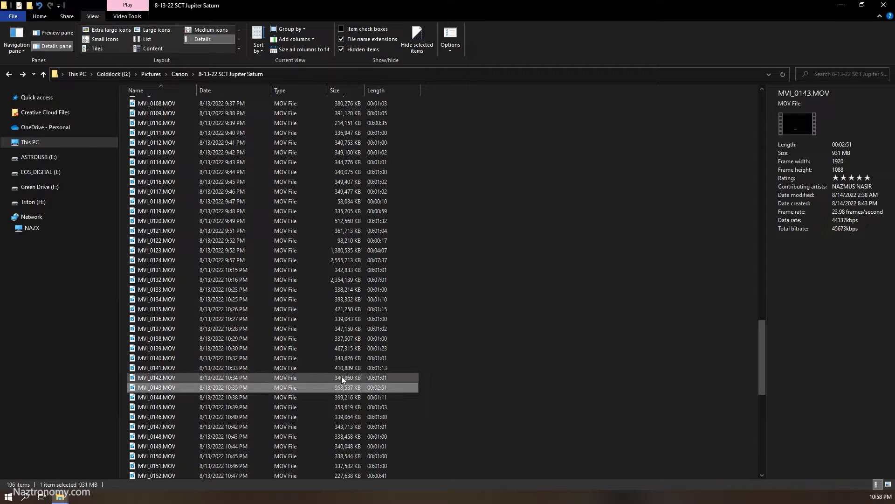
left_click(326, 377)
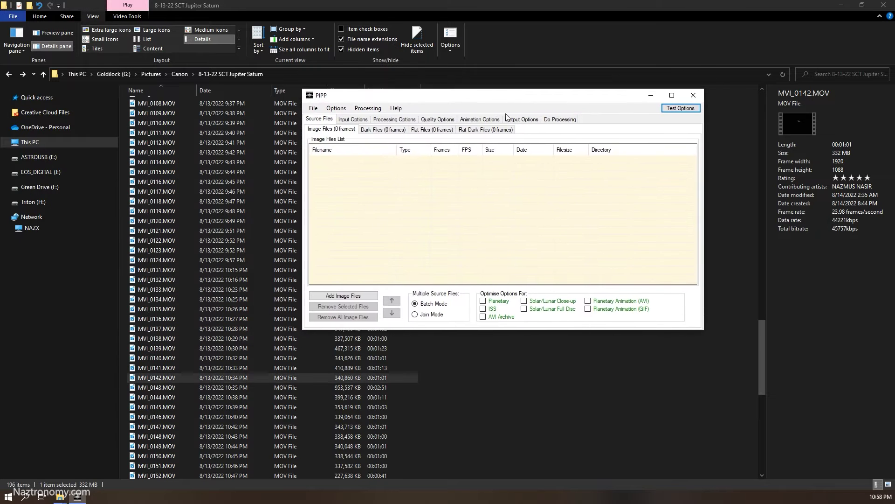
left_click_drag(224, 378, 527, 212)
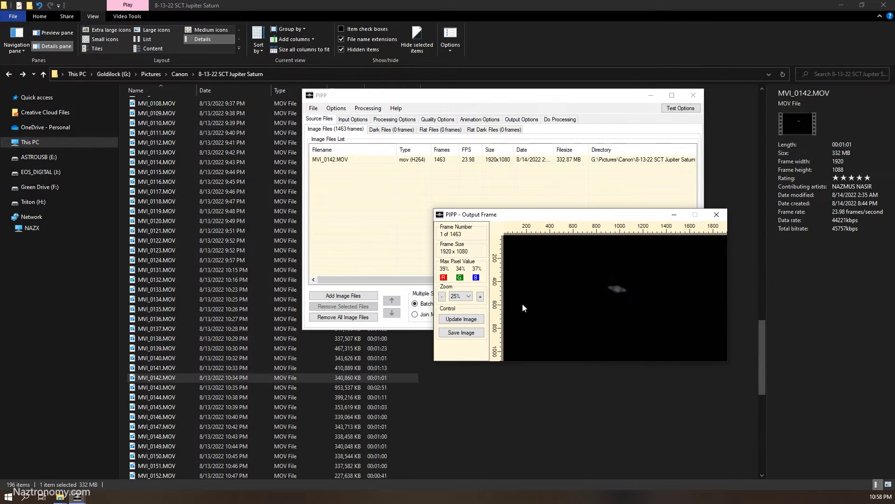
Inspect Saturn in the output frame preview at 100% zoom and return the zoom to 25%.
left_click(469, 296)
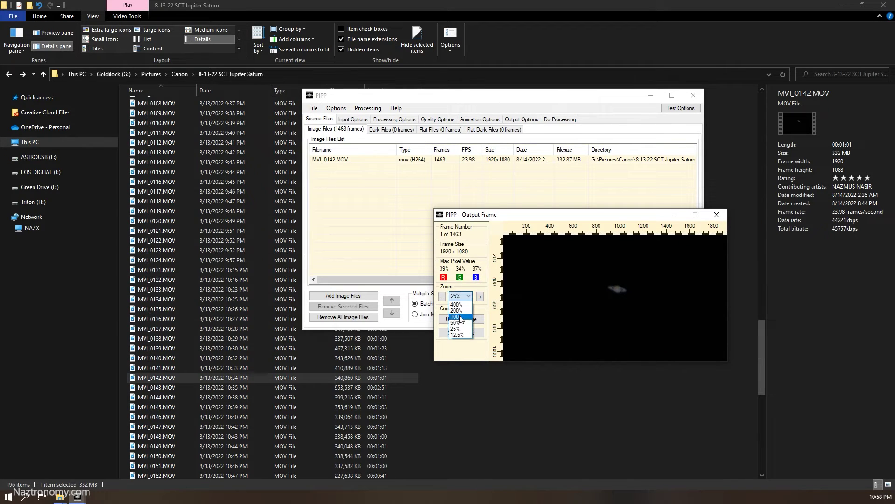
left_click(460, 321)
left_click_drag(629, 214, 248, 36)
left_click(78, 119)
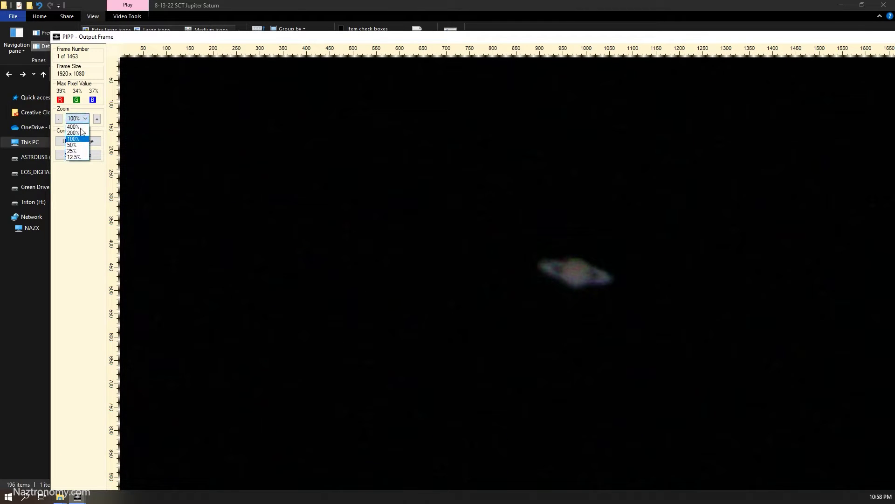
left_click(77, 153)
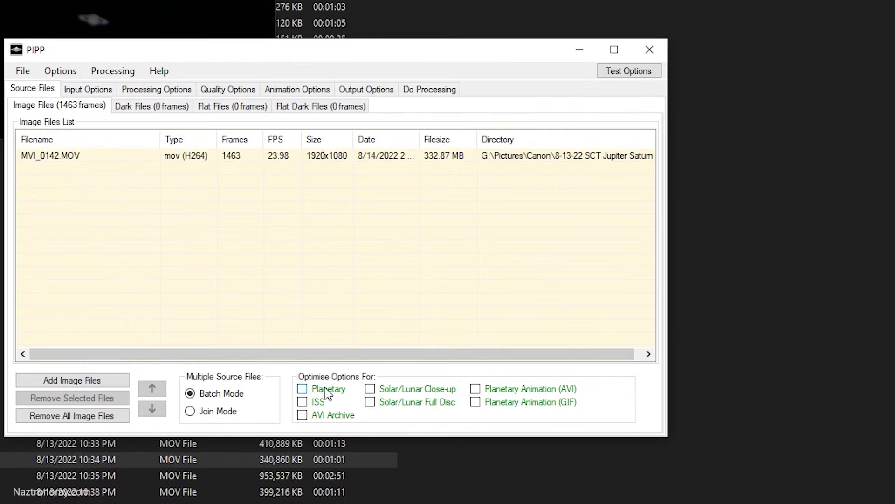
Optimise the PIPP options for Planetary and review the input options.
left_click(378, 337)
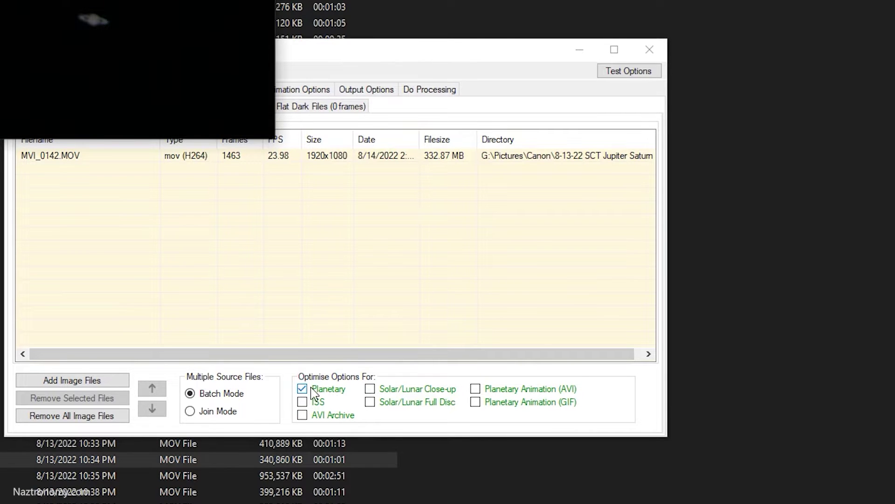
left_click_drag(401, 61, 602, 116)
left_click(275, 144)
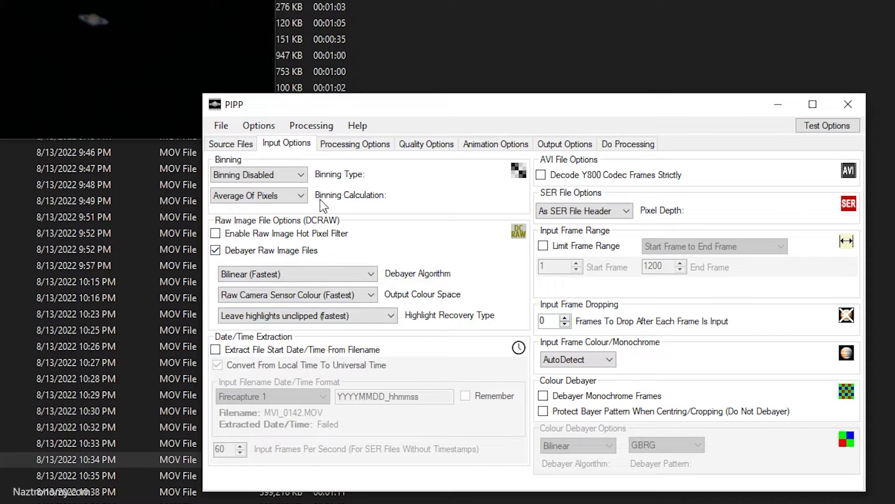
Set the cropping in the processing options to 1000 pixels wide and 1000 pixels high.
left_click(353, 145)
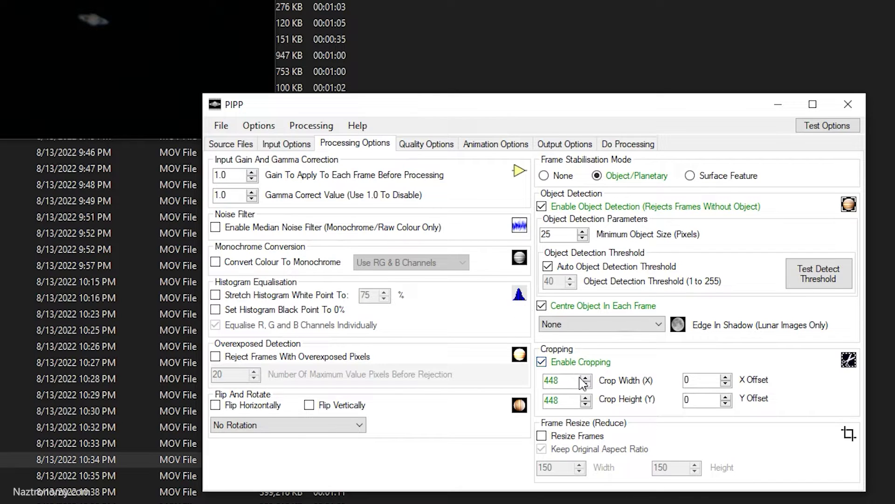
left_click(566, 363)
left_click(567, 363)
key("Tab")
type("1000")
key("Tab")
type("1000")
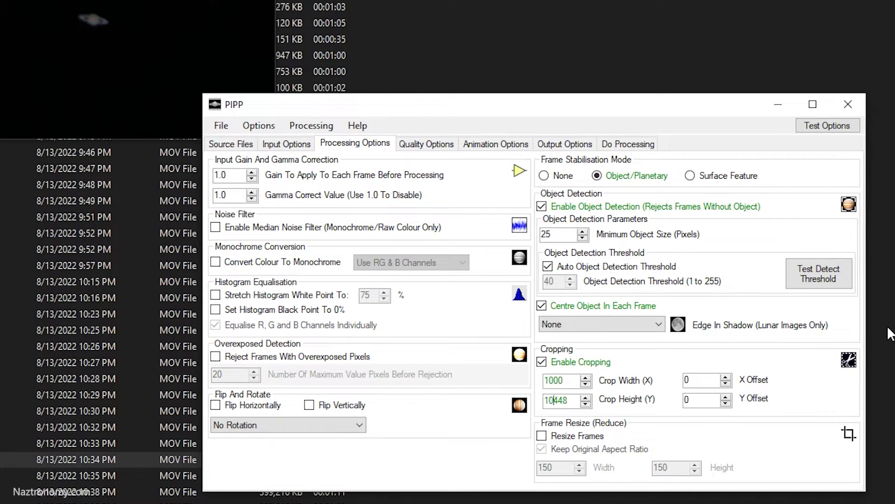
key("Delete")
key("Delete")
Review the quality, animation and output options, keeping AVI output, and process the recording.
left_click(426, 144)
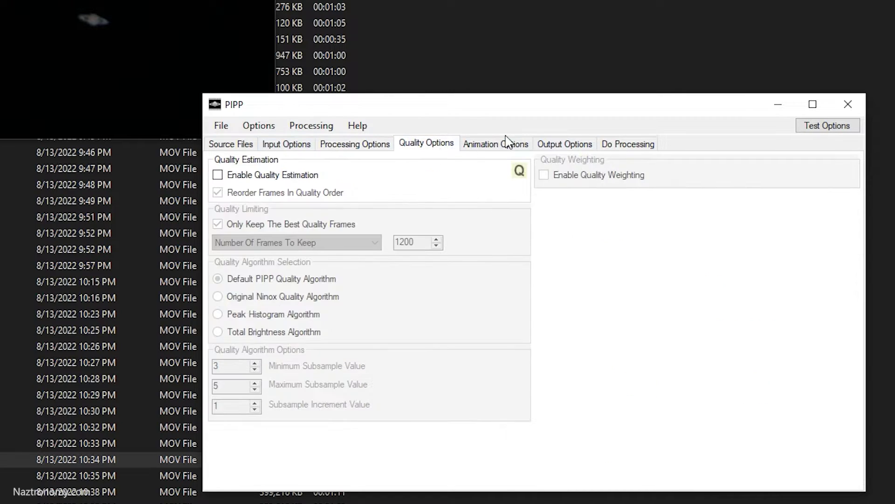
left_click(512, 146)
left_click(580, 147)
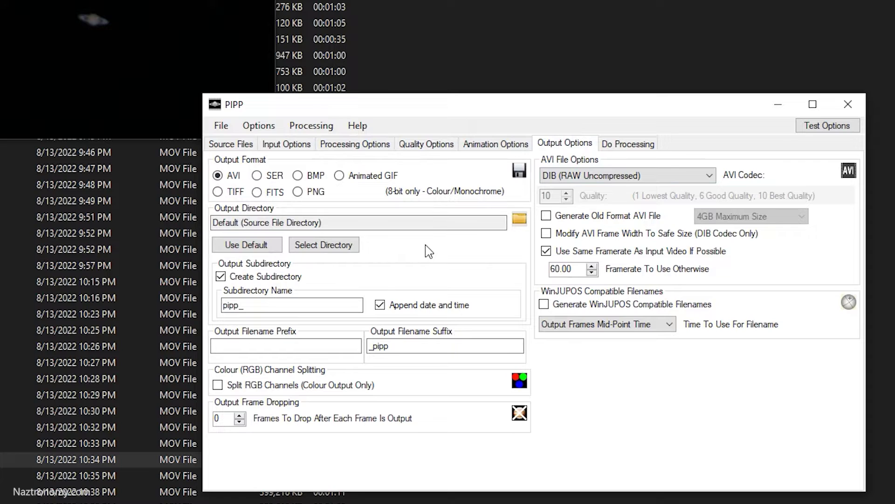
left_click(634, 146)
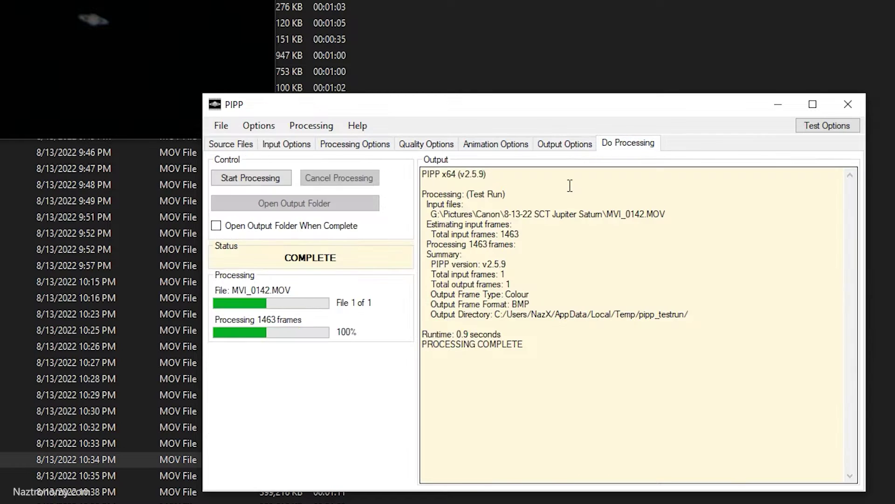
left_click(261, 183)
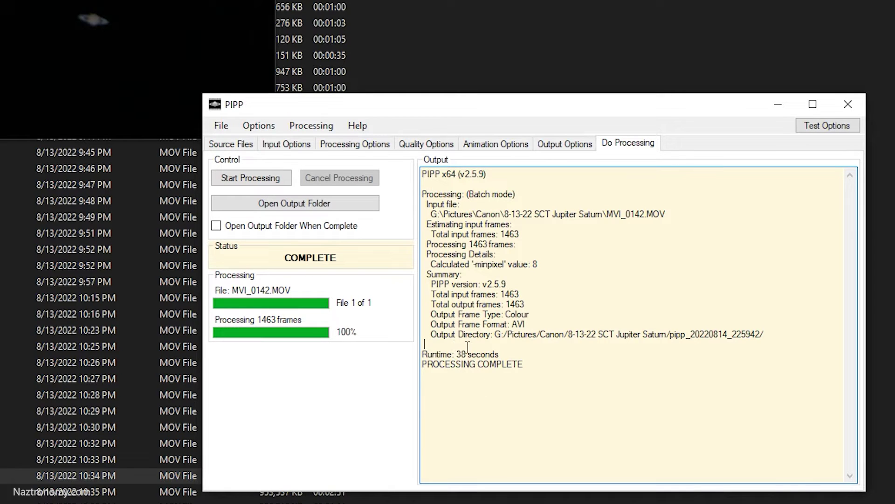
left_click_drag(422, 354, 489, 360)
left_click(489, 362)
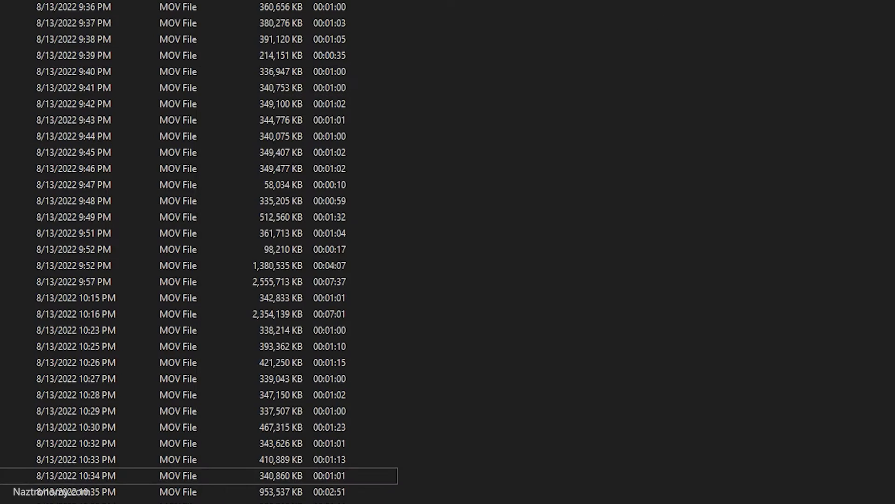
Open the newest PIPP output folder, pipp_20220814_225942, in File Explorer.
left_click_drag(765, 327, 769, 93)
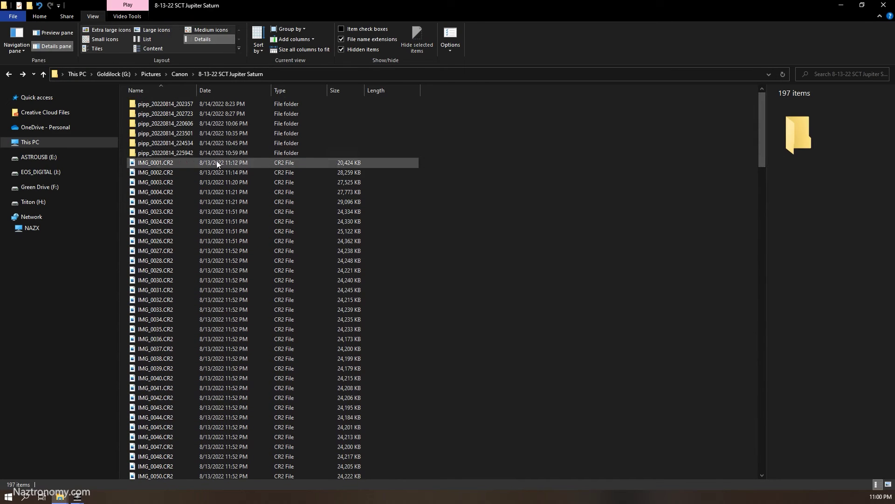
left_click(235, 153)
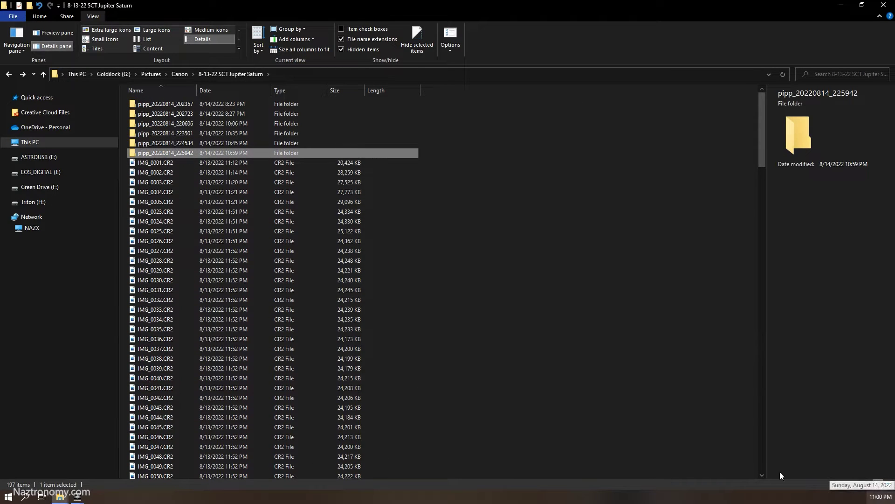
double_click(192, 154)
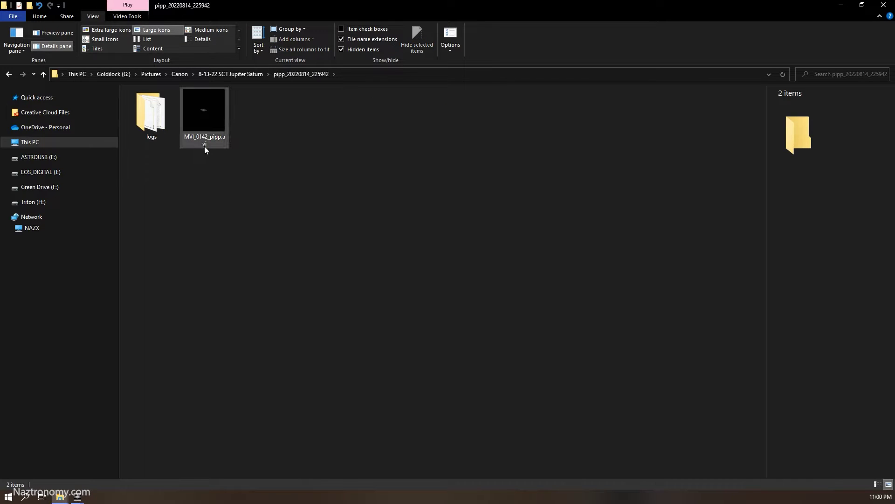
Play MVI_0142_pipp.avi to check the centred Saturn, skip to near its end and close the player.
double_click(220, 141)
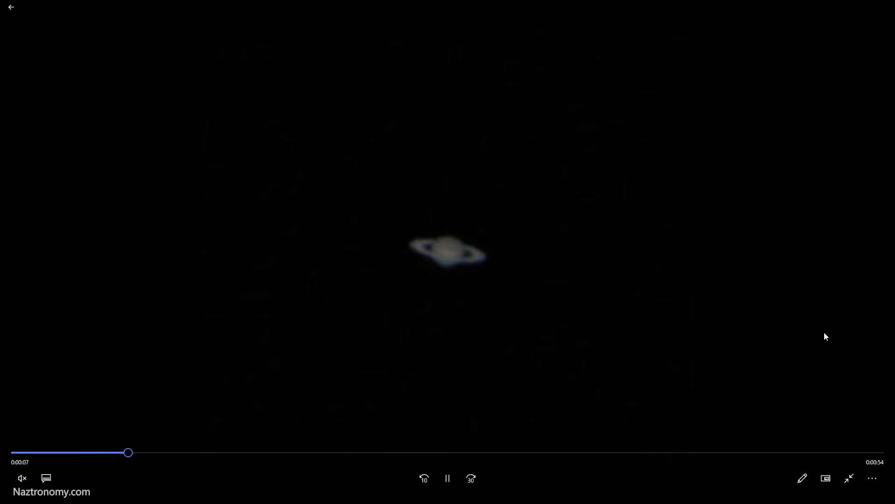
left_click(877, 452)
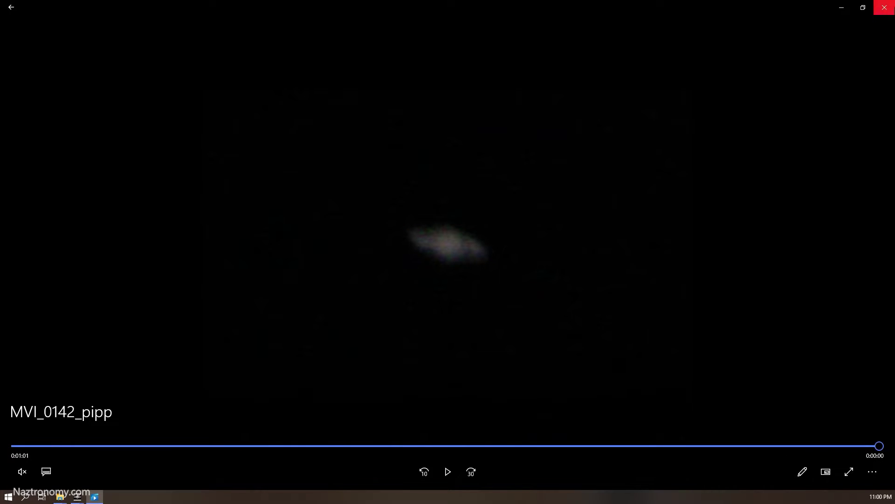
left_click(885, 8)
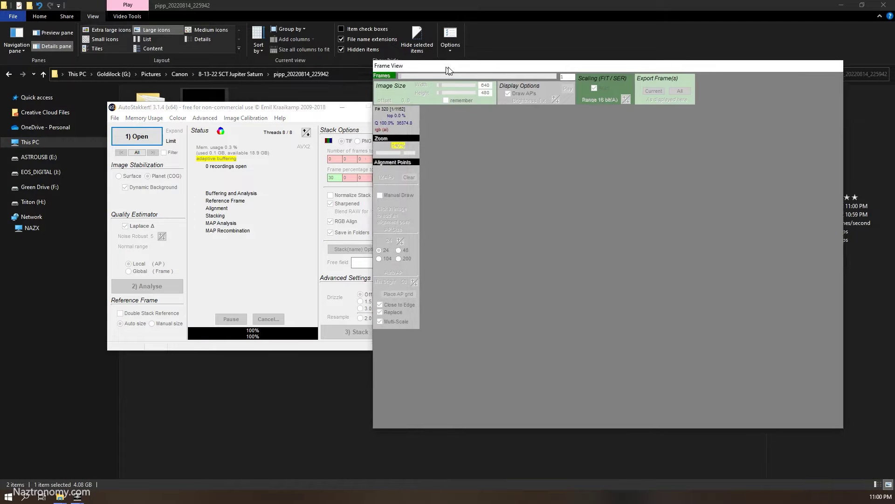
Load MVI_0142_pipp.avi into AutoStakkert and analyse it after clearing the existing alignment points.
mouse_move(206, 115)
left_mouse_down()
mouse_move(230, 131)
mouse_move(246, 228)
left_mouse_up()
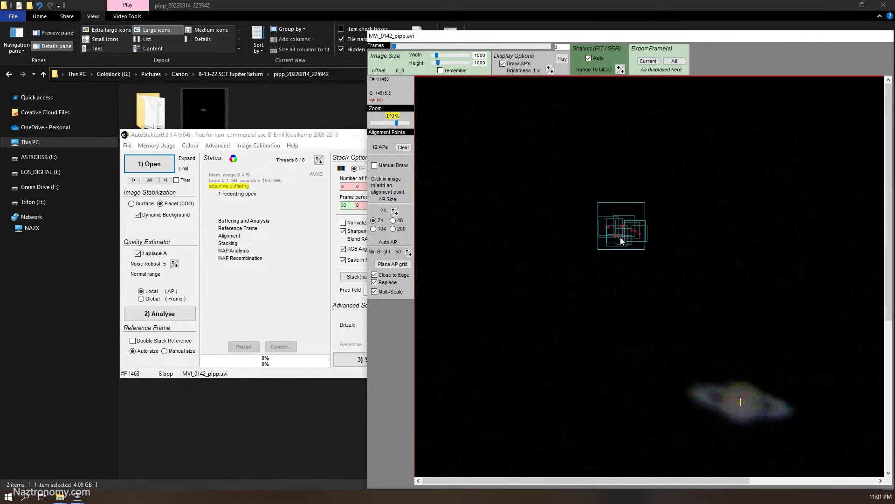
left_click(404, 147)
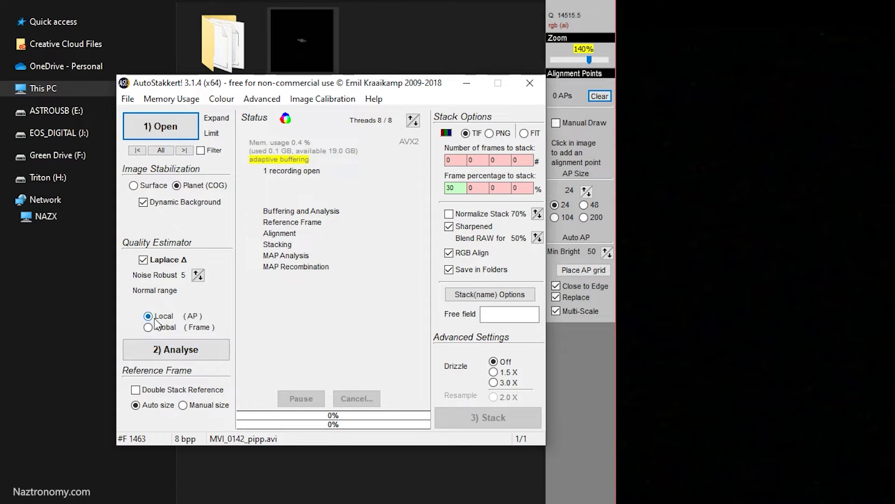
left_click(164, 354)
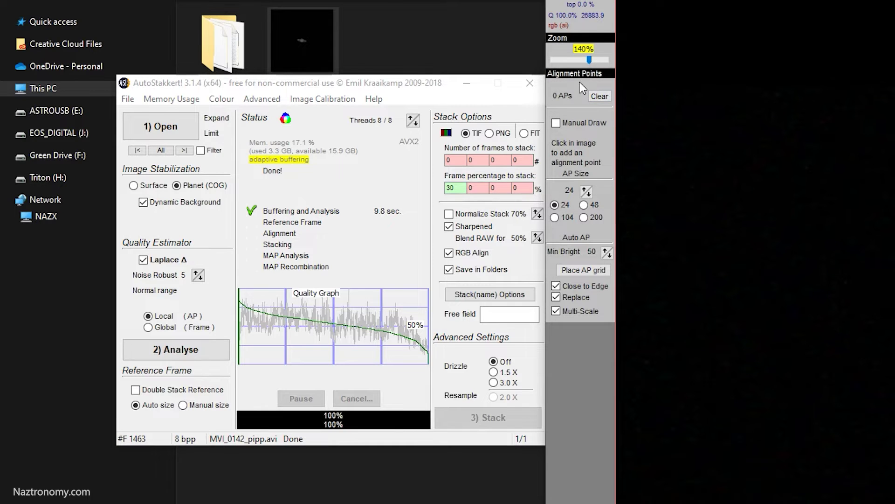
Place an automatic alignment point grid over Saturn with AP size 24 and minimum brightness 75.
left_click_drag(590, 60, 570, 60)
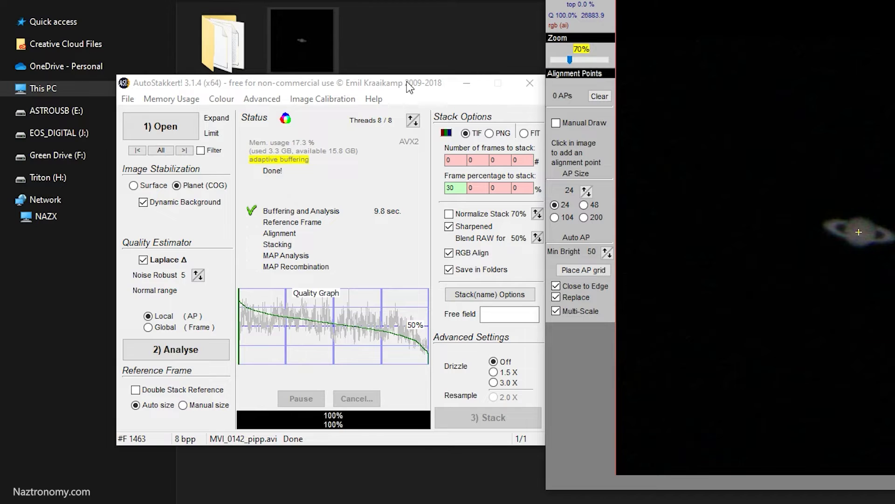
left_click_drag(412, 87, 374, 85)
left_click(418, 185)
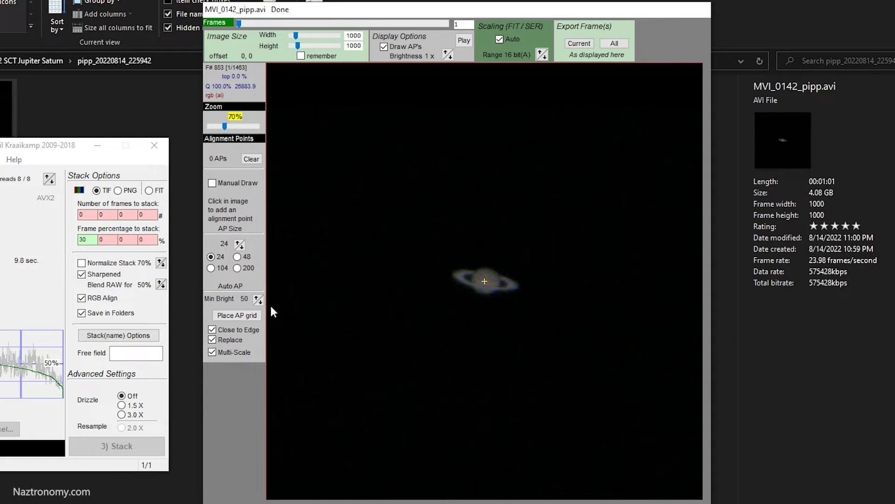
left_click(238, 315)
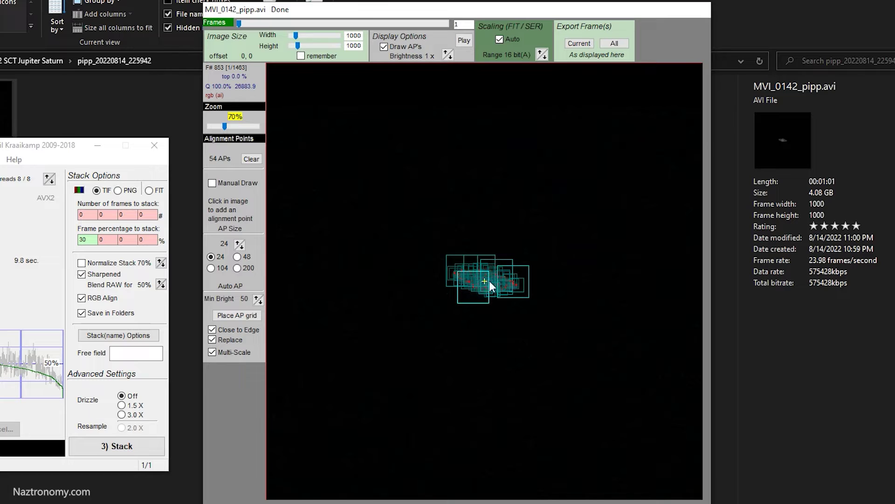
left_click(256, 298)
left_click(256, 298)
left_click(239, 316)
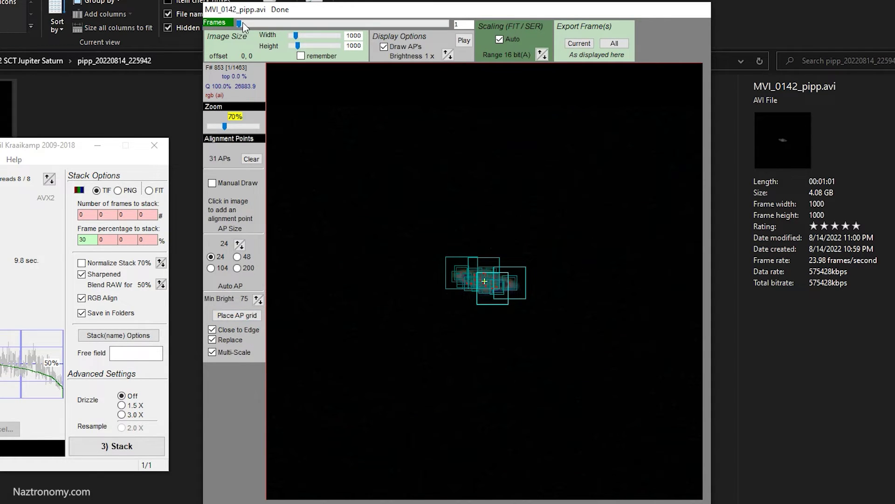
Try placing the alignment point grid on frame 444, return to the first frame and place it again.
left_click_drag(239, 22, 302, 23)
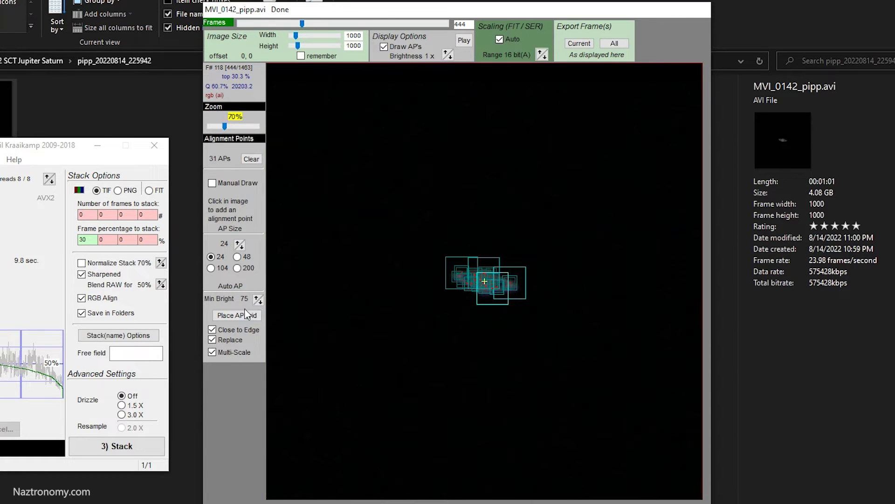
left_click(228, 316)
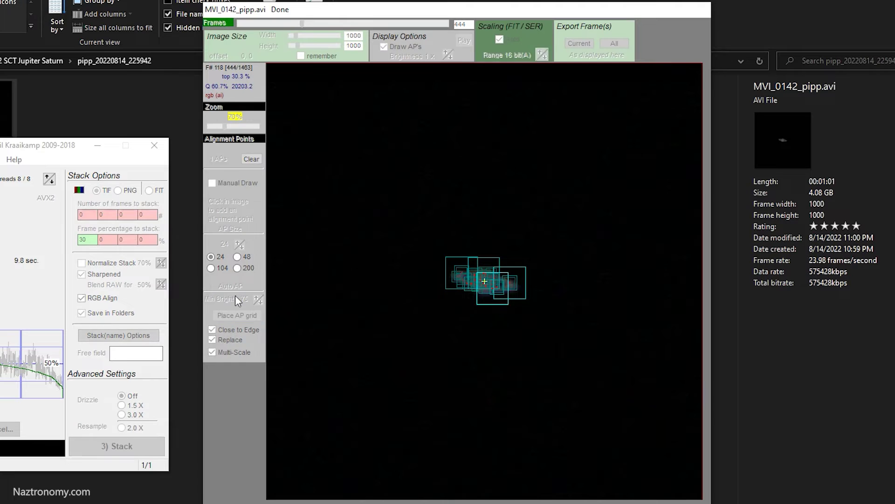
left_click_drag(302, 23, 189, 28)
left_click(246, 317)
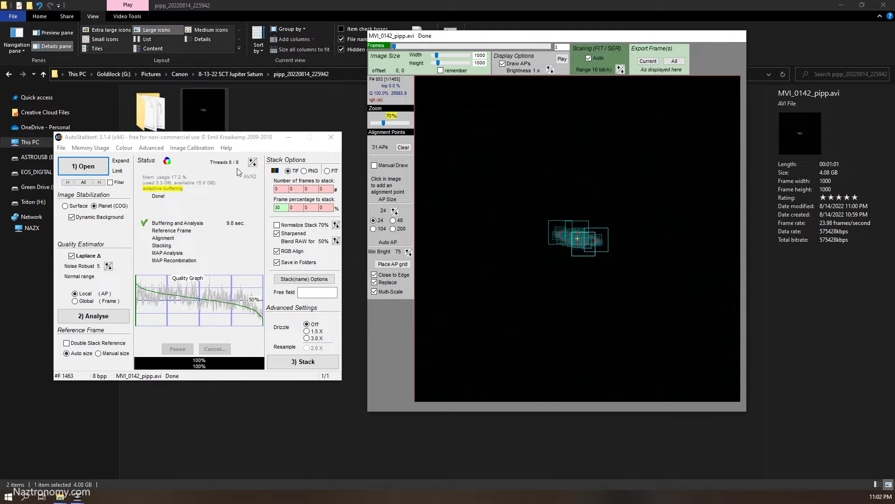
Stack 30% of the frames as TIF and switch to the output folder in File Explorer.
left_click(242, 138)
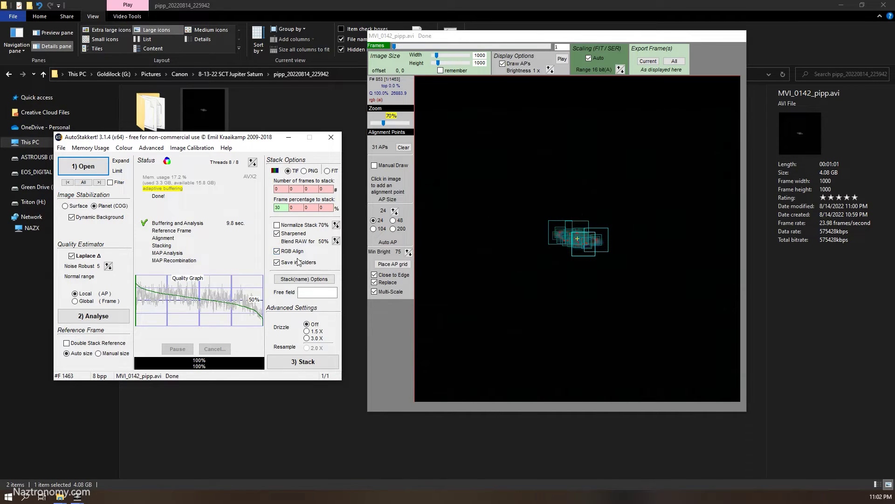
left_click(309, 368)
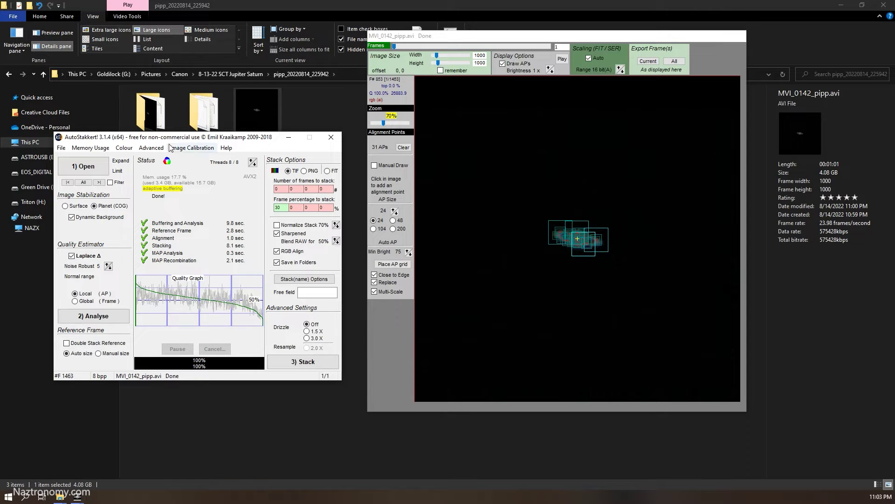
left_click(144, 122)
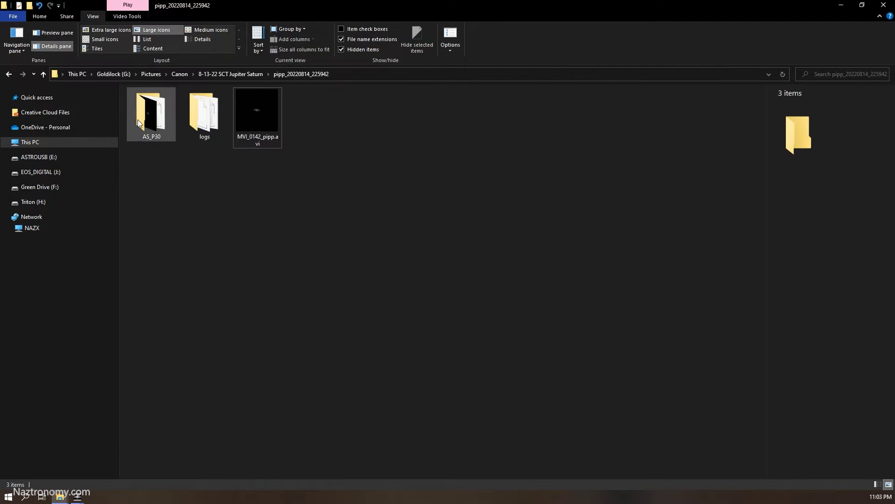
Open the AS_P30 folder, look through the stacked Saturn TIF images in the photo viewer, and close the viewer.
double_click(145, 122)
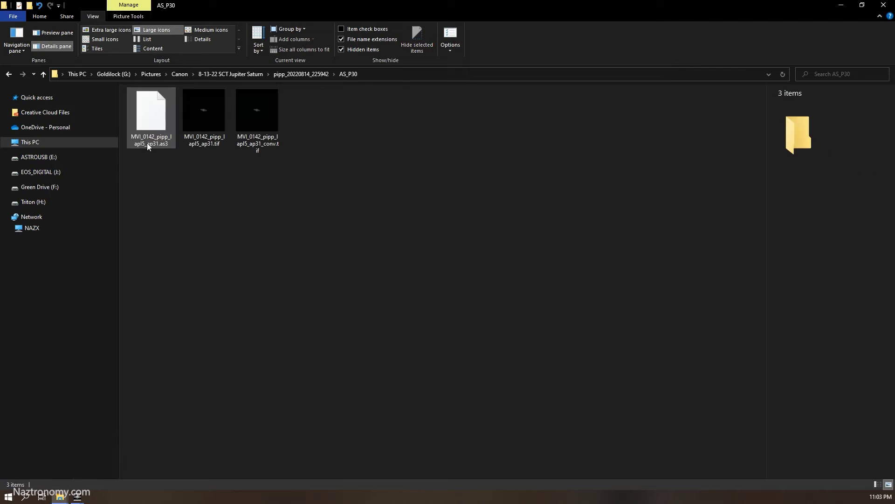
double_click(204, 138)
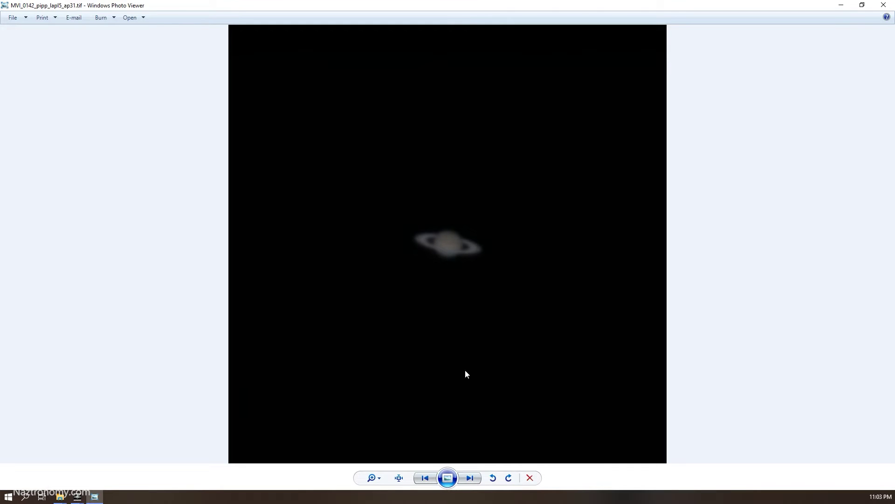
left_click(472, 476)
left_click(474, 474)
left_click(472, 478)
left_click(424, 478)
left_click(883, 5)
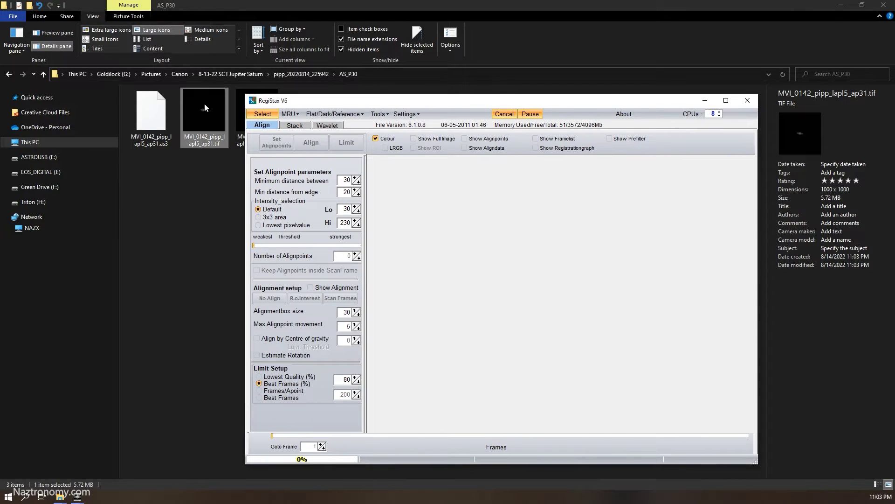
Load MVI_0142_pipp_lapl5_ap31.tif from File Explorer into RegiStax and accept stretching its intensity levels.
left_click_drag(204, 107, 528, 236)
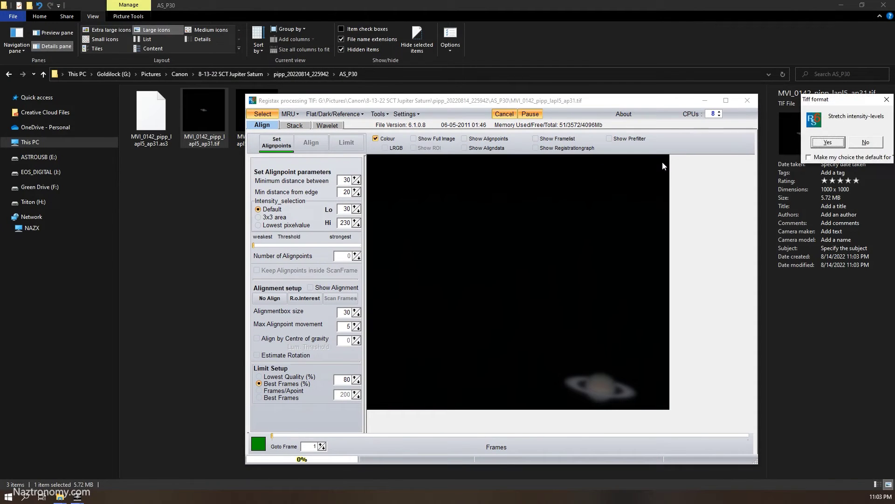
left_click(833, 145)
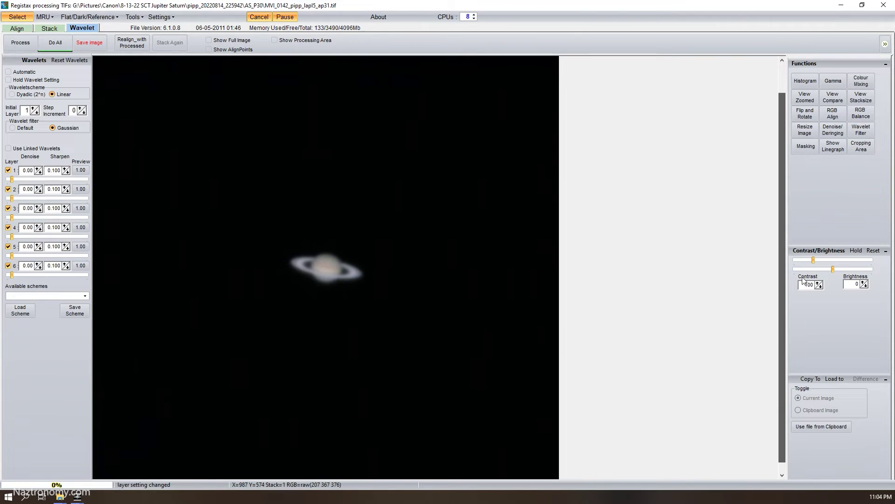
scroll(787, 321, "up", 1)
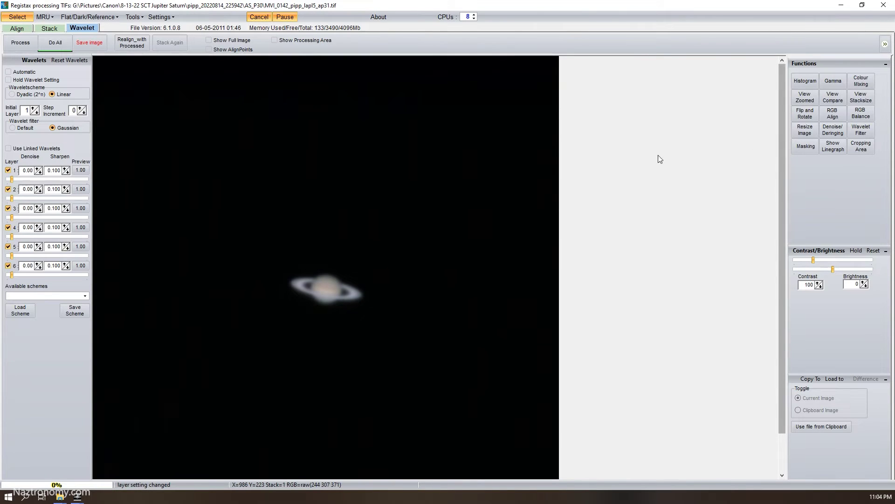
Align the RGB channels by estimation over an area about 159 by 73 pixels enclosing Saturn and its rings.
left_click(838, 117)
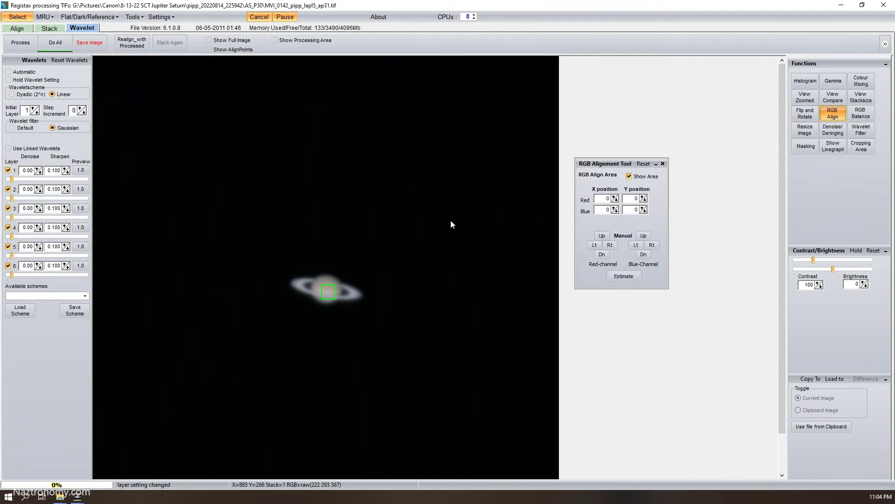
left_click_drag(323, 284, 290, 272)
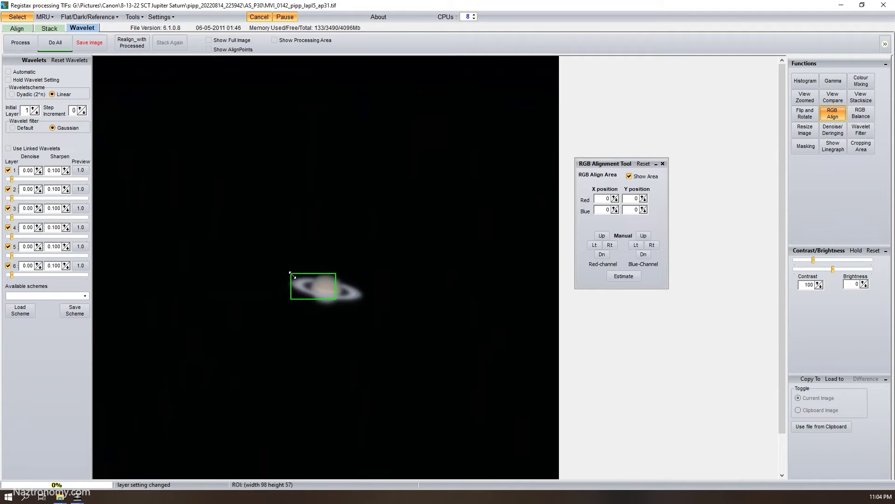
left_click_drag(336, 301, 361, 305)
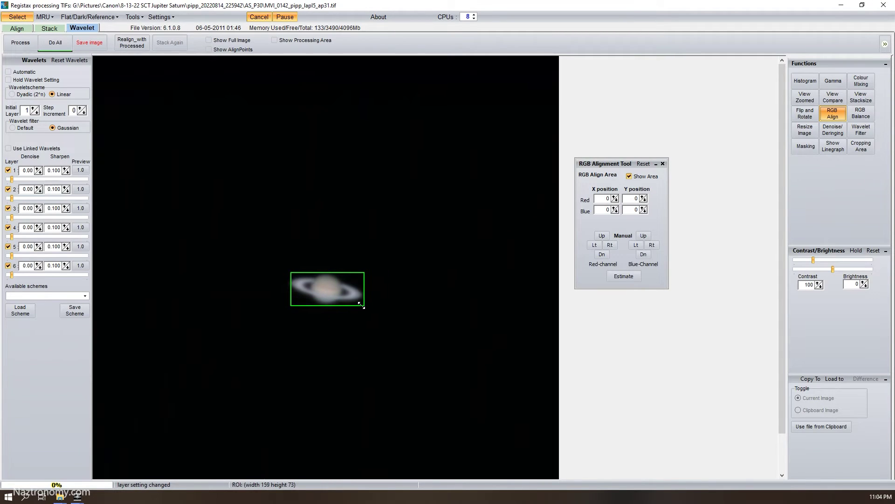
left_click(635, 276)
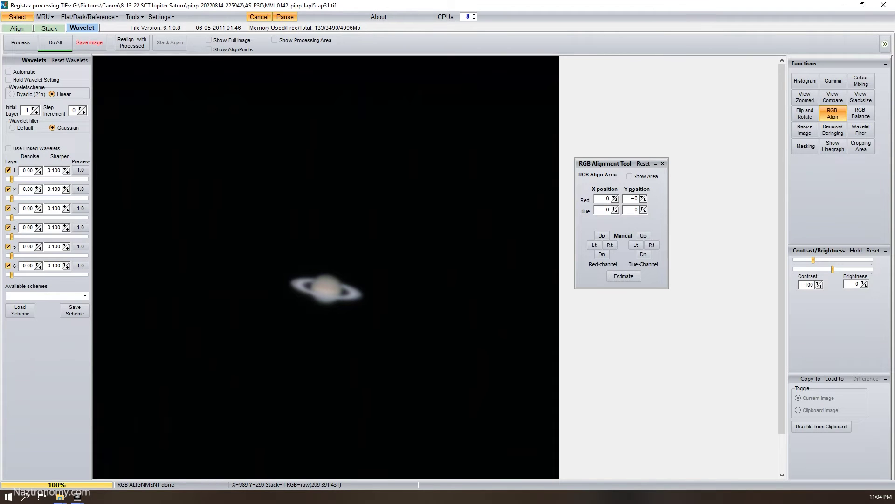
left_click(663, 163)
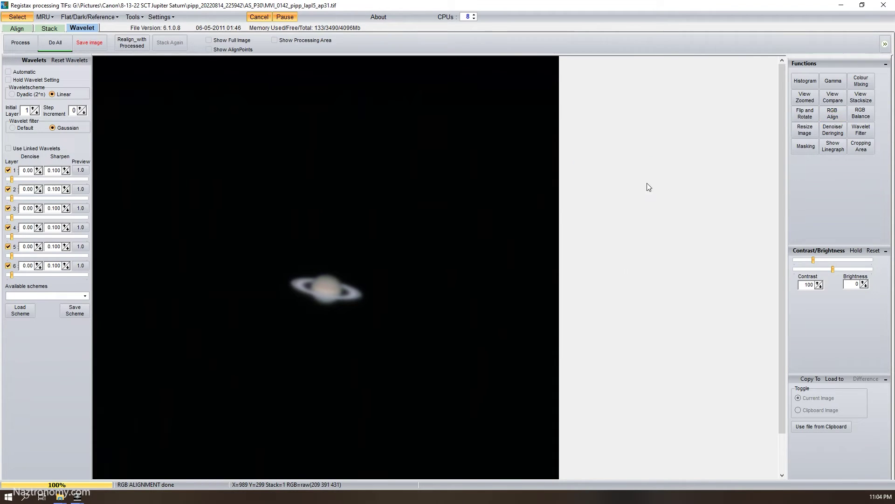
Stretch the RGB histogram with a lower limit of 14 and an upper limit of 203.
left_click(806, 81)
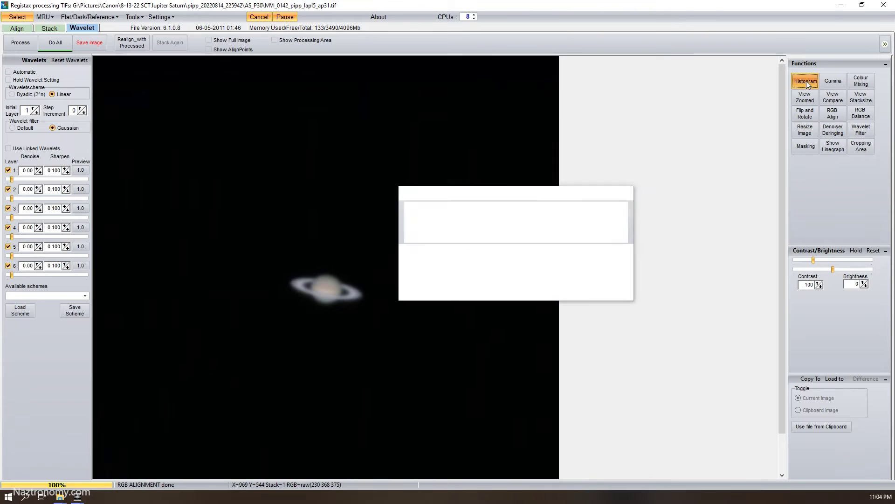
left_click_drag(510, 215, 538, 158)
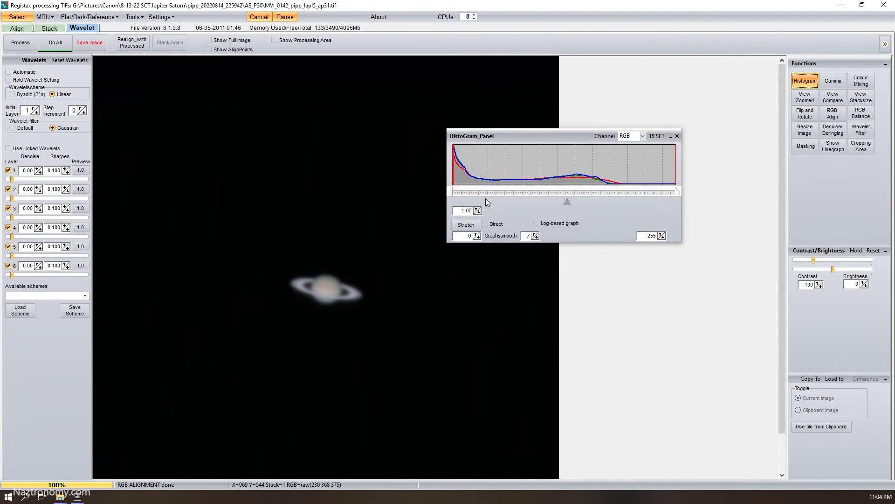
left_click_drag(450, 193, 463, 197)
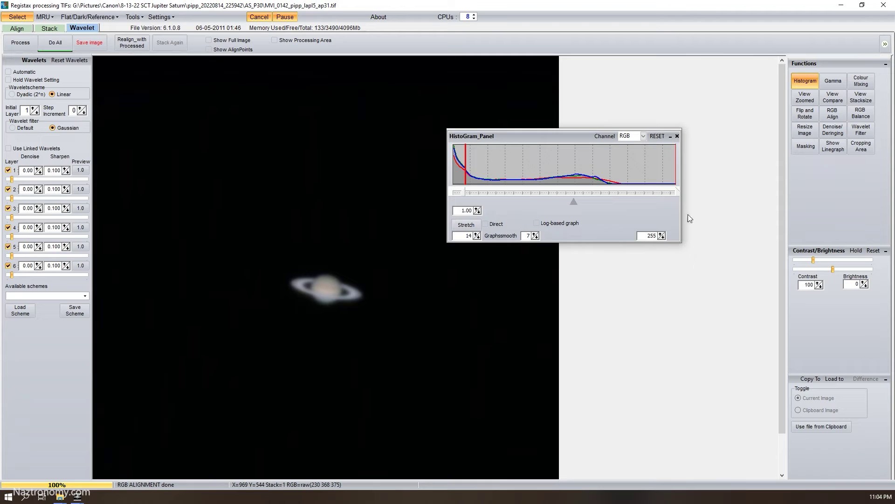
left_click_drag(679, 191, 673, 193)
left_click_drag(670, 192, 630, 190)
left_click(479, 225)
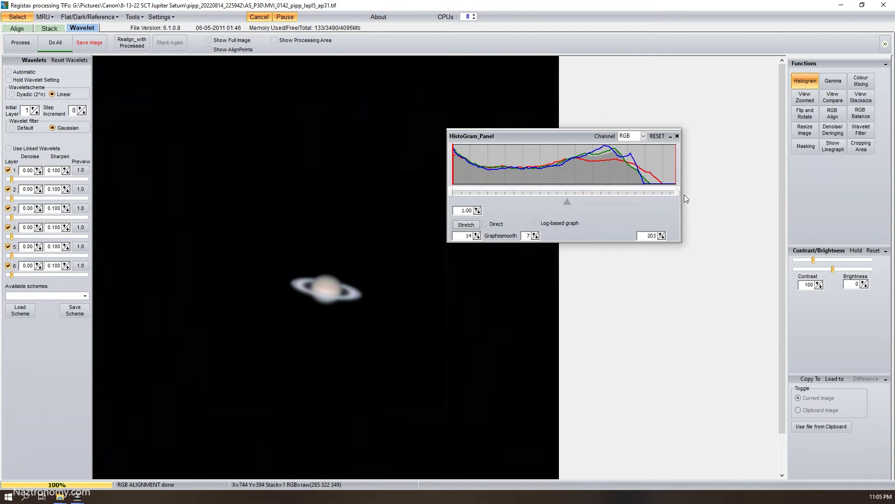
Stretch the histogram again with limits of 20 and 197 and close the histogram panel.
left_click_drag(452, 191, 460, 191)
left_click(467, 227)
left_click_drag(675, 191, 669, 193)
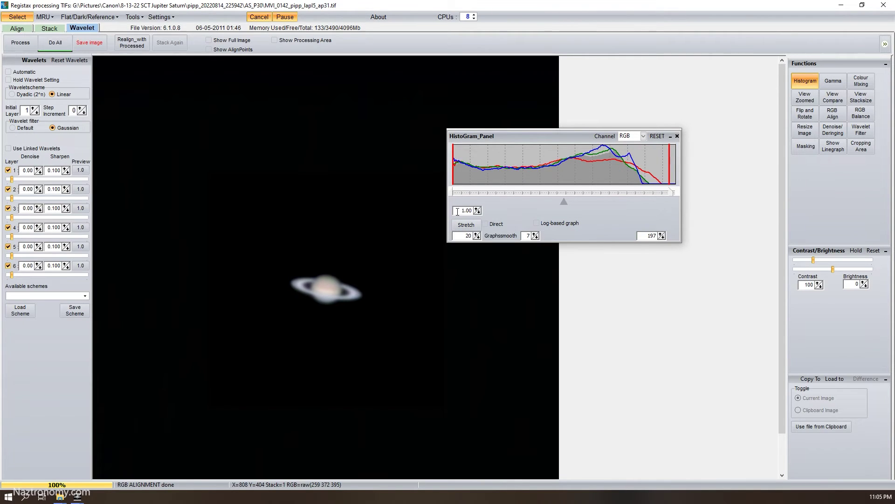
left_click(466, 225)
left_click(677, 136)
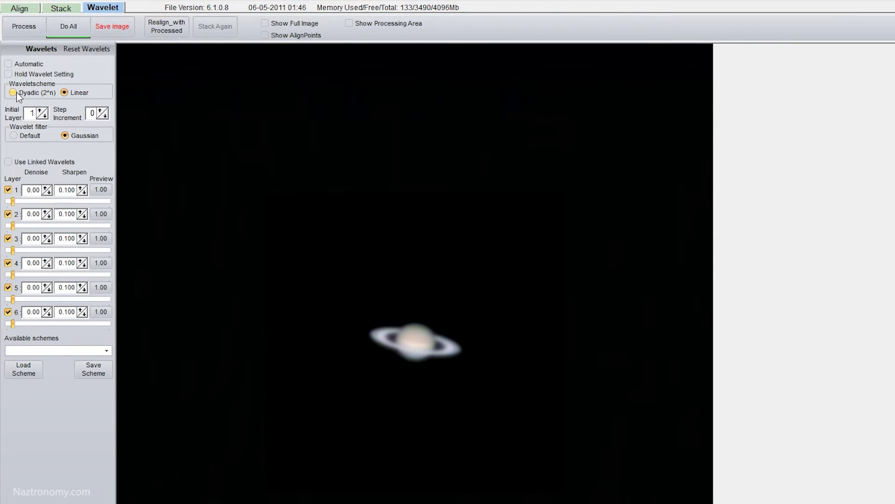
Try the dyadic wavelet scheme, return to linear, and raise wavelet layer 1 to 85.9.
left_click(13, 92)
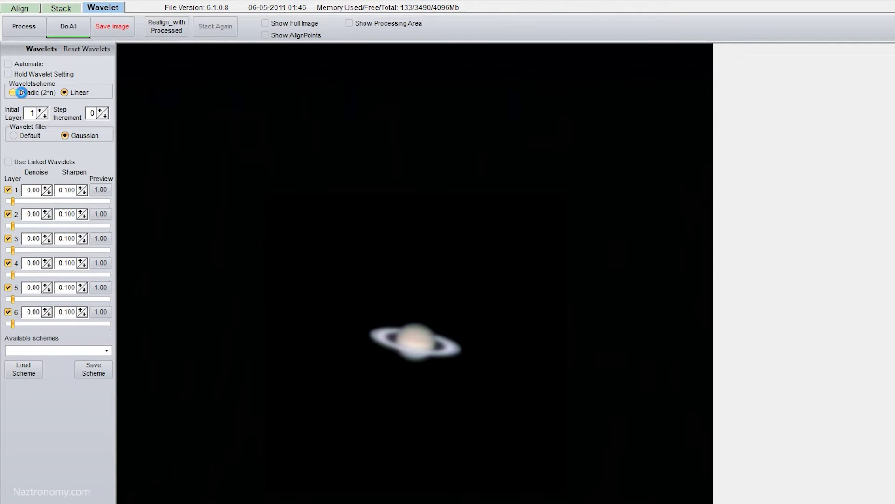
left_click(61, 93)
left_click_drag(13, 201, 94, 209)
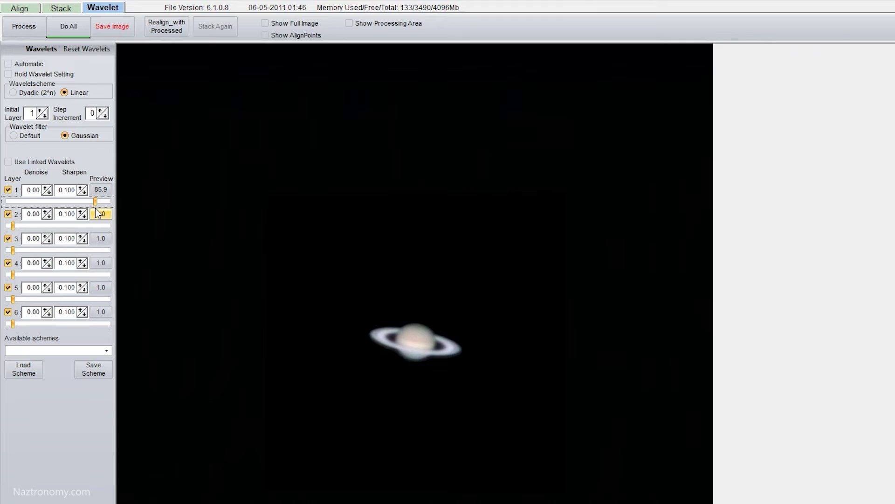
Set wavelet layer 1's denoise to 0.20 and sharpen to 0.120, toggling the layer off and on to compare.
left_click(8, 190)
left_click(8, 190)
left_click(45, 189)
left_click(45, 189)
left_click(81, 187)
left_click(81, 187)
left_click(80, 187)
left_click(9, 190)
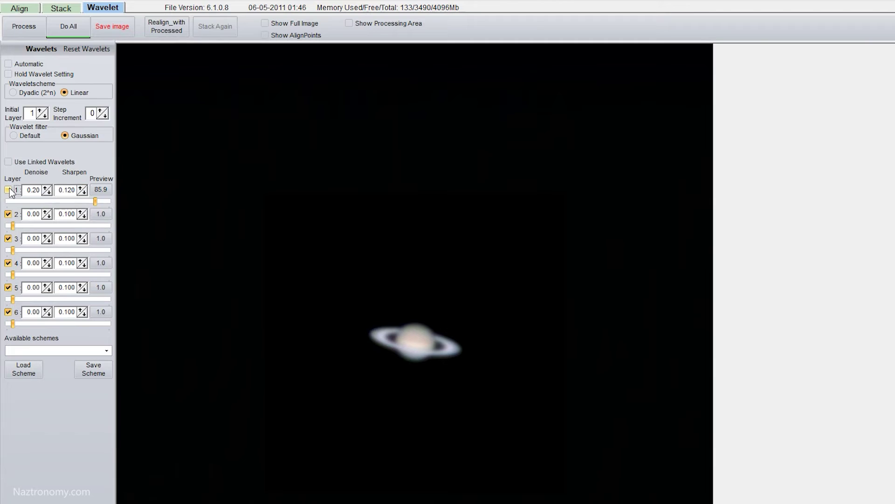
left_click(9, 189)
Raise wavelet layer 2 to 60.1 and toggle the layer off and on to compare its effect.
left_click(13, 226)
left_click_drag(13, 226, 69, 225)
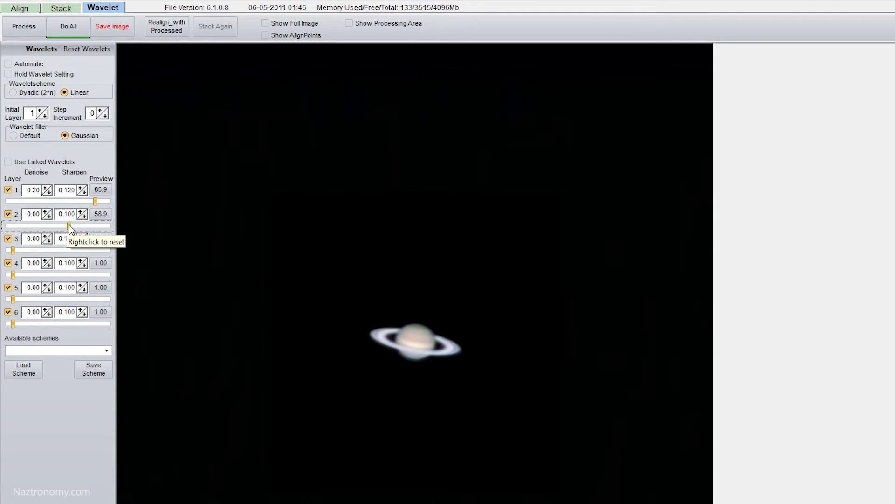
left_click_drag(69, 225, 70, 226)
left_click(9, 214)
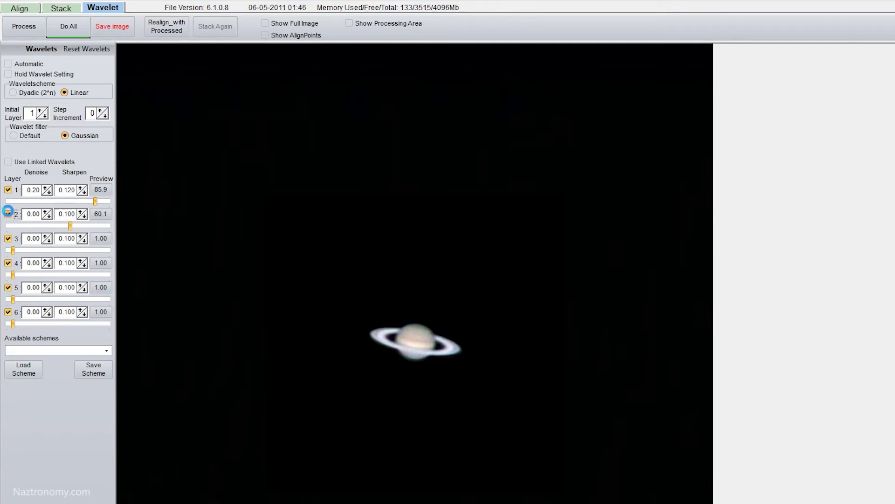
left_click(9, 214)
Set wavelet layer 2's denoise to 0.15 and sharpen to 0.110, comparing with the layer off and on.
left_click(44, 210)
left_click(46, 211)
left_click(46, 211)
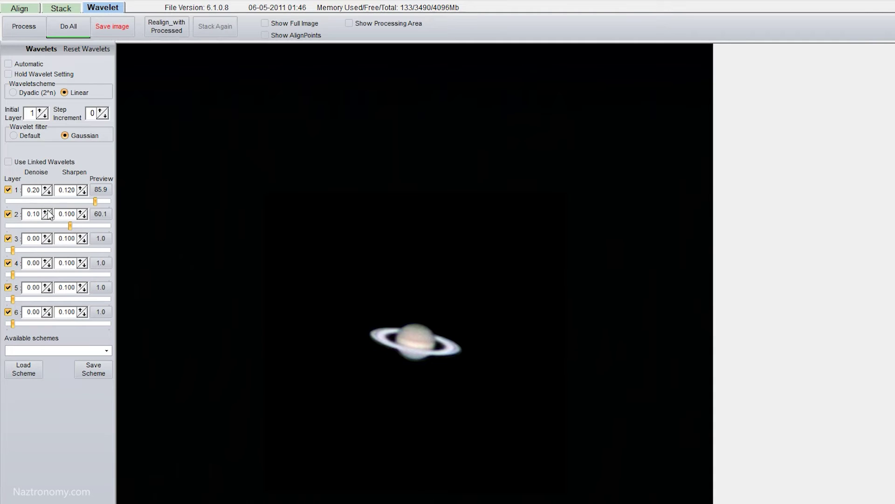
left_click(50, 211)
left_click(79, 210)
left_click(80, 211)
left_click(10, 215)
left_click(10, 216)
Raise wavelet layer 3 to 48.4 and lower wavelet layer 1 to 80.4.
left_click_drag(13, 250, 56, 250)
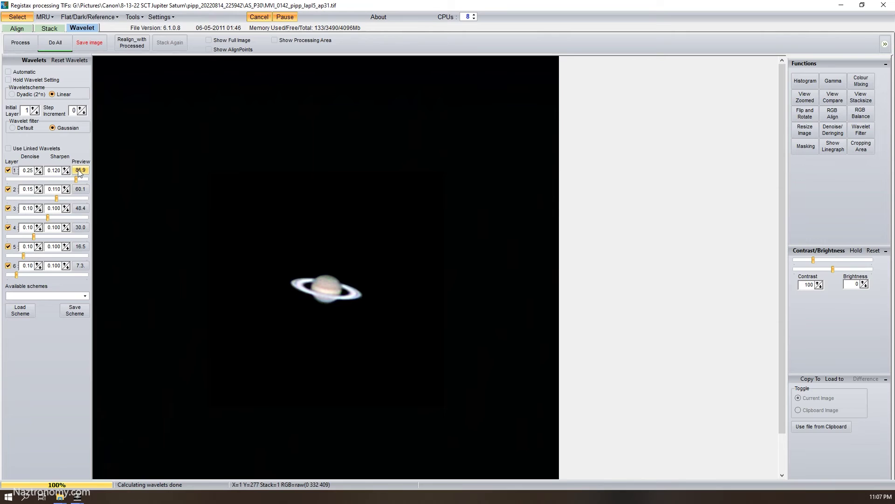
left_click_drag(77, 179, 73, 179)
left_click(71, 179)
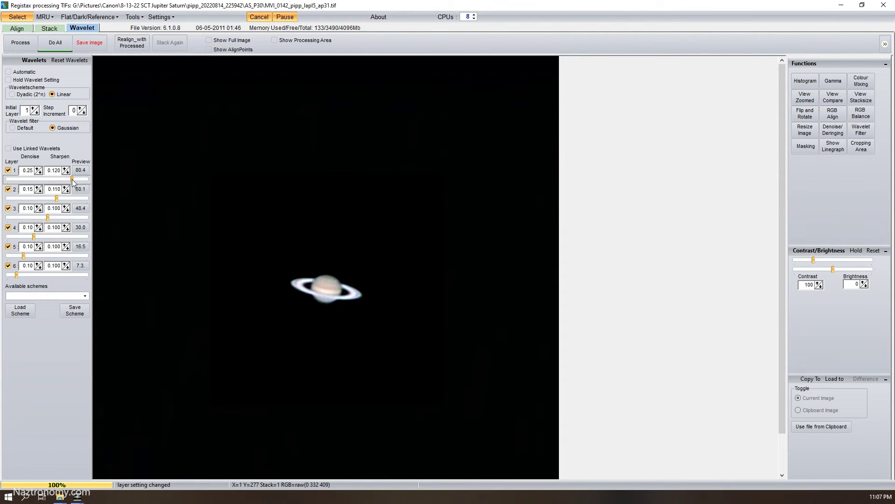
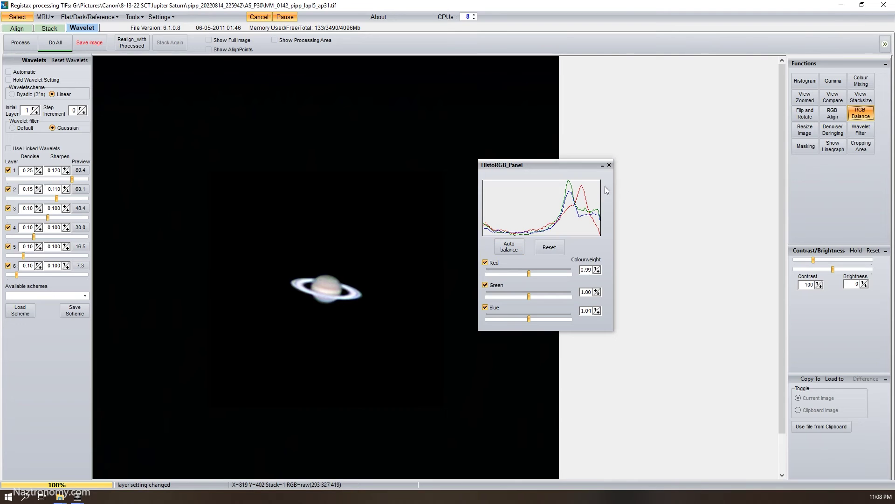
Close the RGB balance panel and lower the image contrast to 85.
left_click(609, 165)
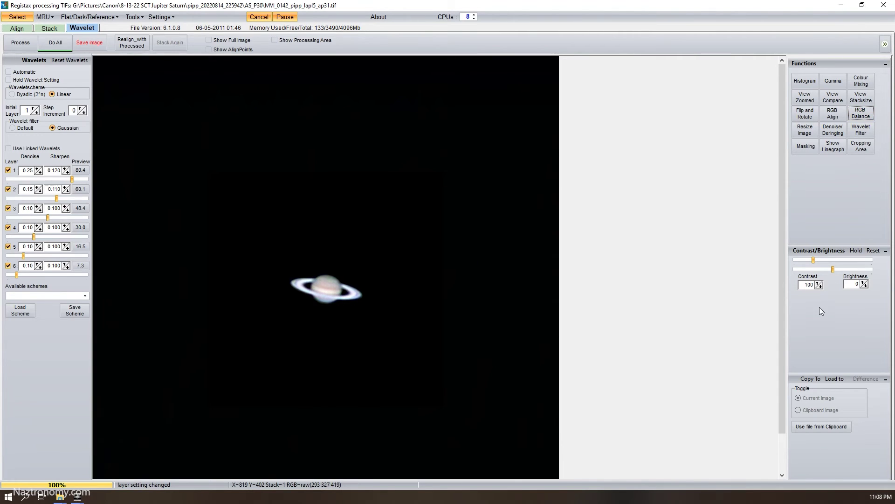
left_click(813, 260)
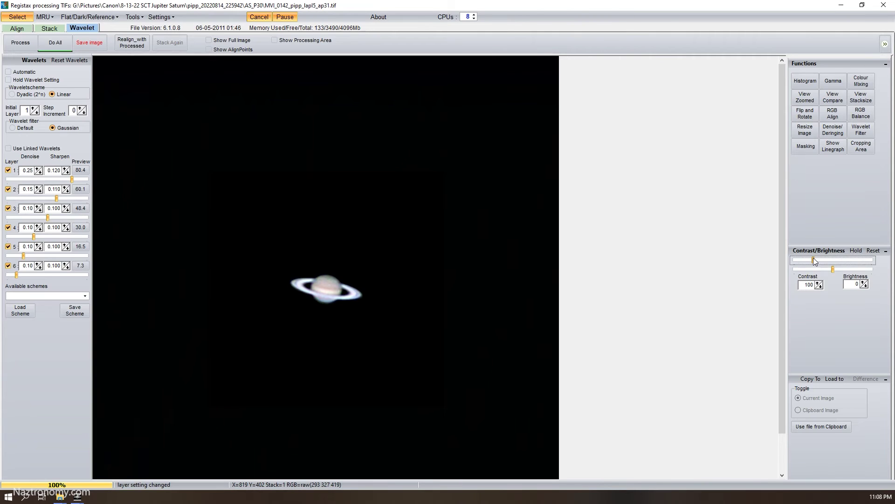
left_click_drag(814, 259, 809, 259)
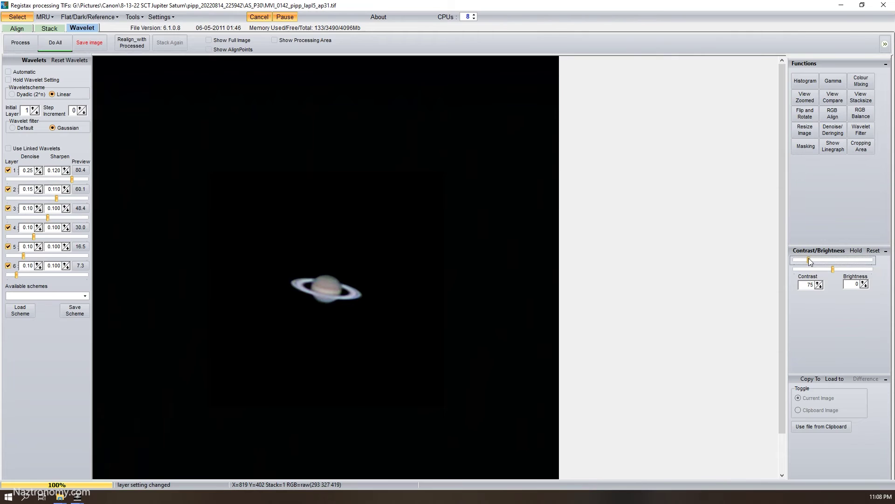
left_click_drag(810, 258, 810, 259)
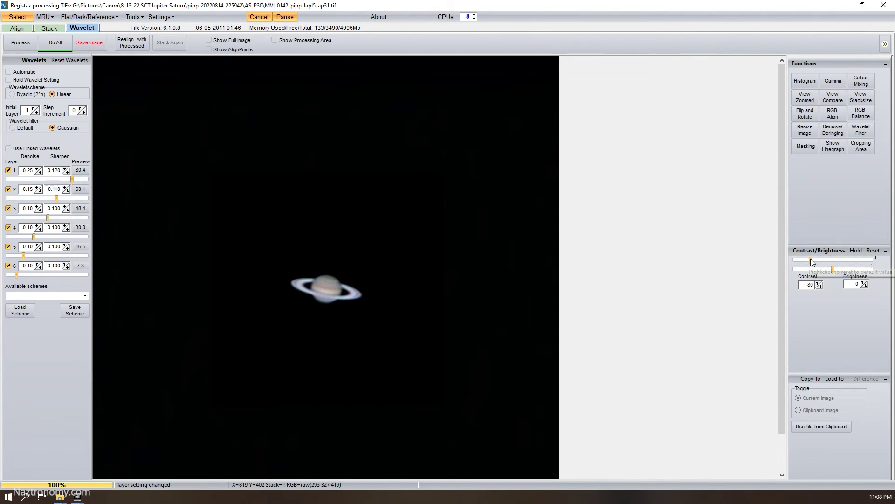
left_click_drag(811, 259, 812, 261)
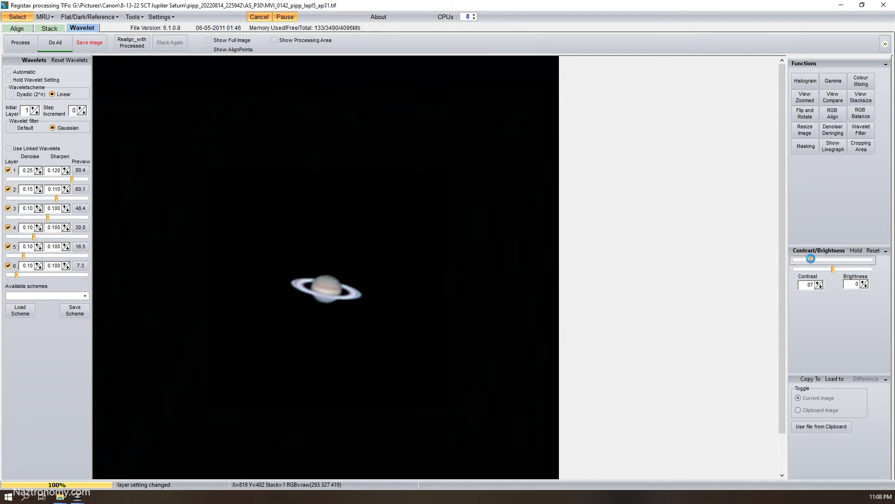
left_click_drag(810, 258, 809, 259)
left_click(873, 251)
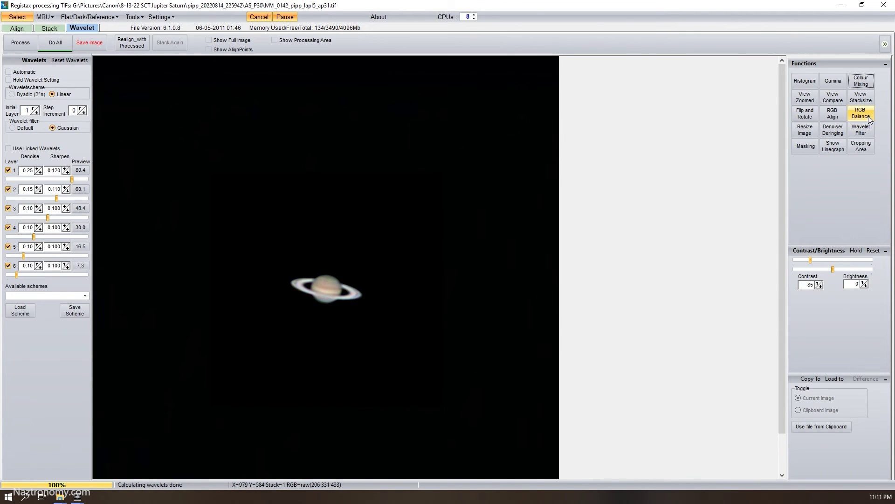
Apply automatic RGB balance to the Saturn image, repeating the auto balance several times.
left_click(868, 116)
left_click(517, 250)
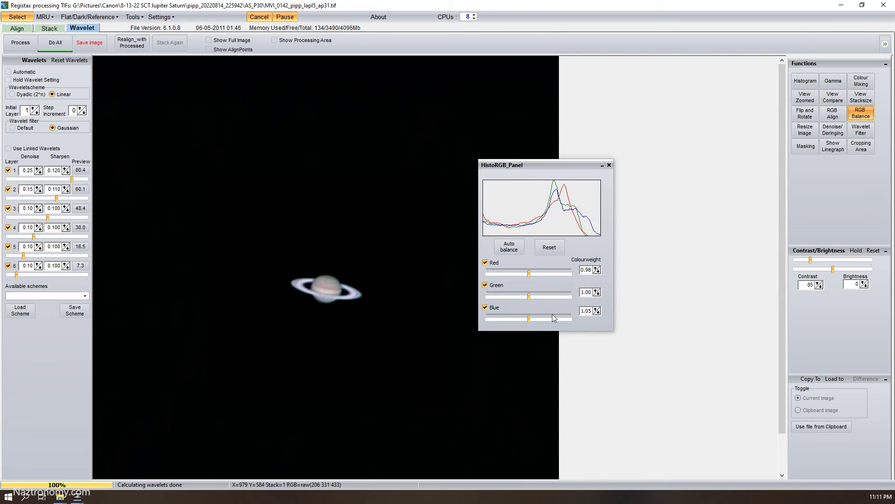
left_click(511, 250)
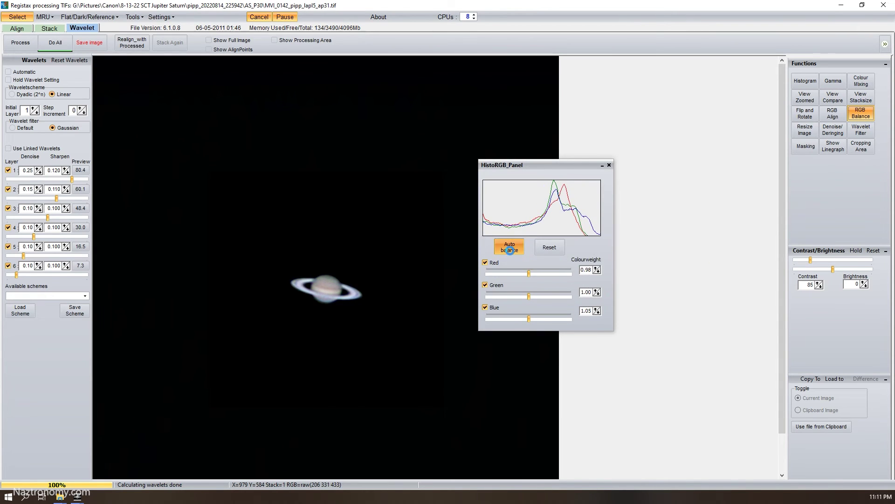
left_click(510, 250)
left_click(511, 249)
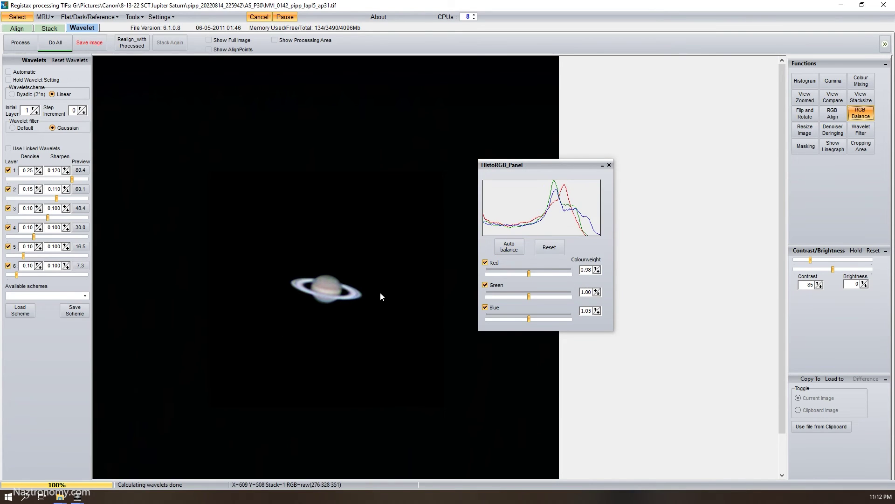
Rebalance the RGB channels automatically once more and start saving the image, accepting the Do All processing first.
left_click(510, 248)
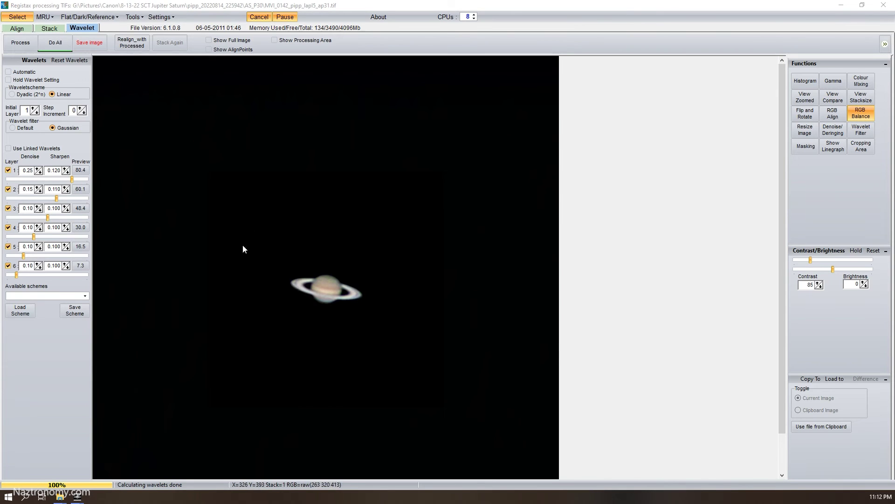
left_click(95, 43)
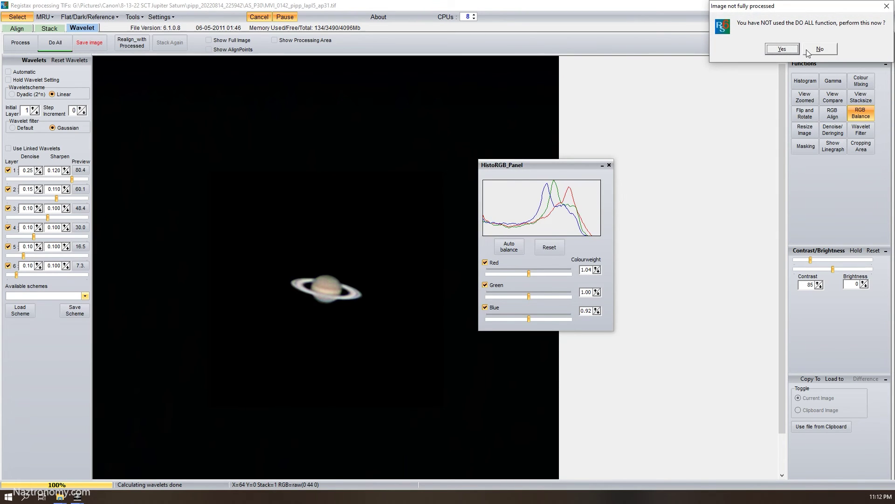
left_click(782, 49)
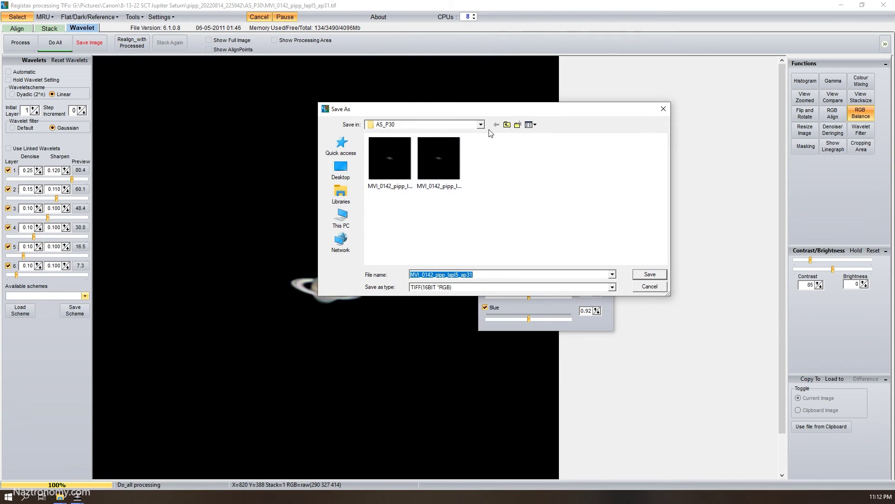
Save the processed image under the name Saturn as a 16-bit RGB TIFF in the AS_P30 folder.
left_click(465, 275)
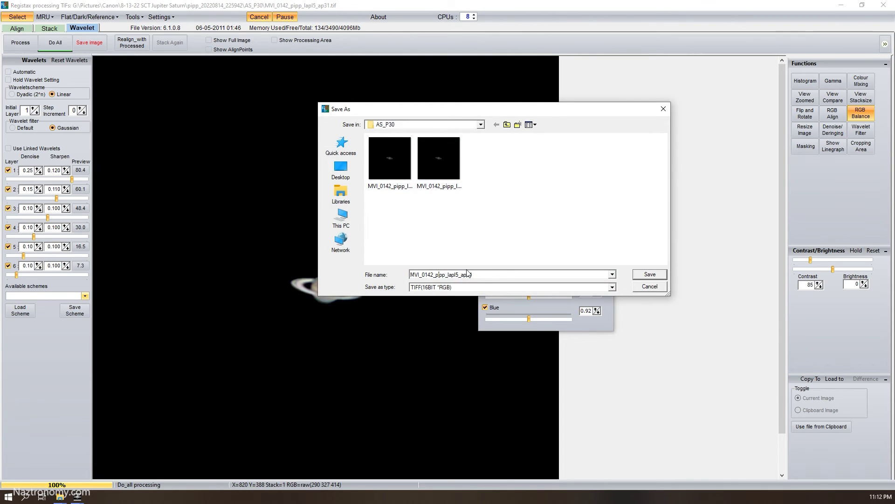
left_click_drag(486, 274, 455, 275)
double_click(449, 275)
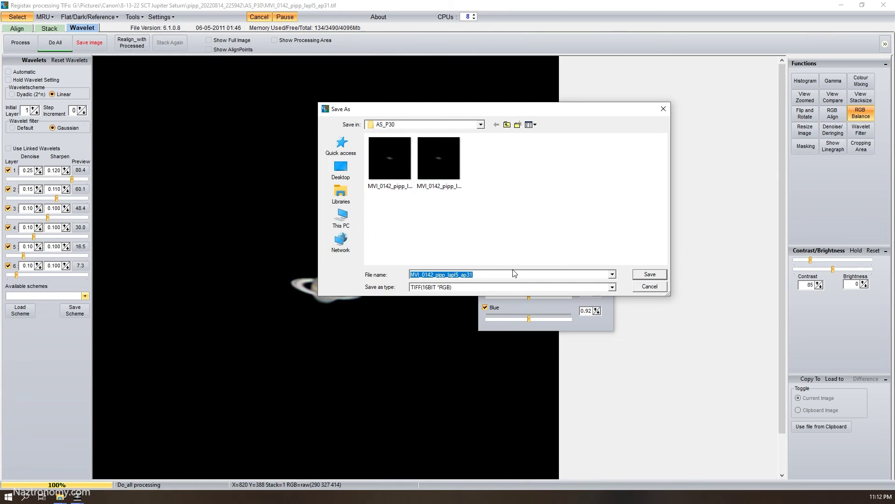
type("Saturn")
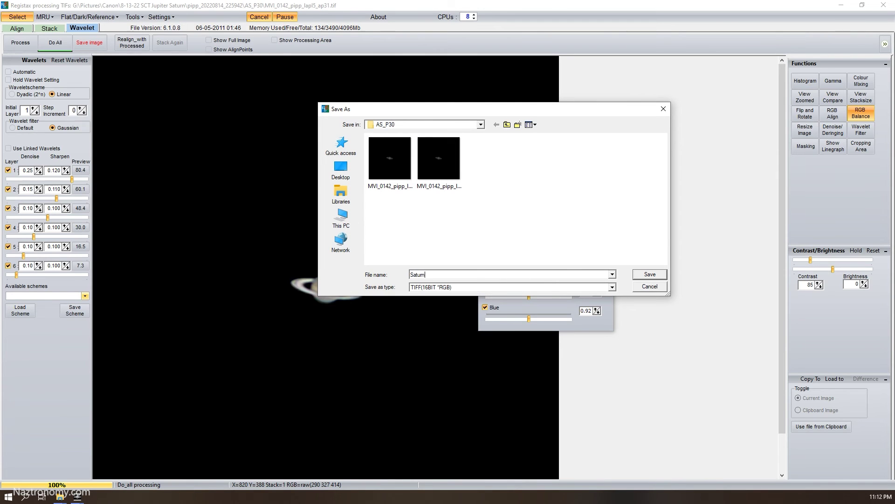
left_click(648, 275)
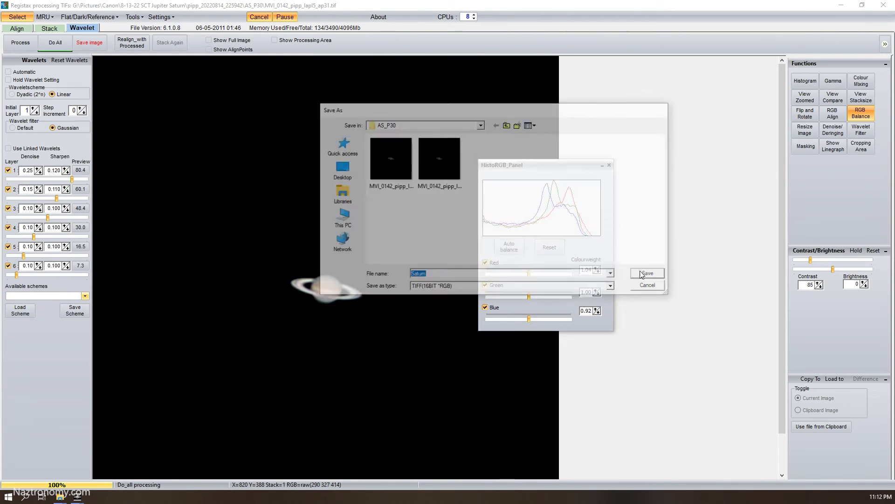
Close the RGB balance panel, switch to File Explorer and open Saturn.tif from the AS_P30 folder.
left_click(609, 165)
left_click(66, 500)
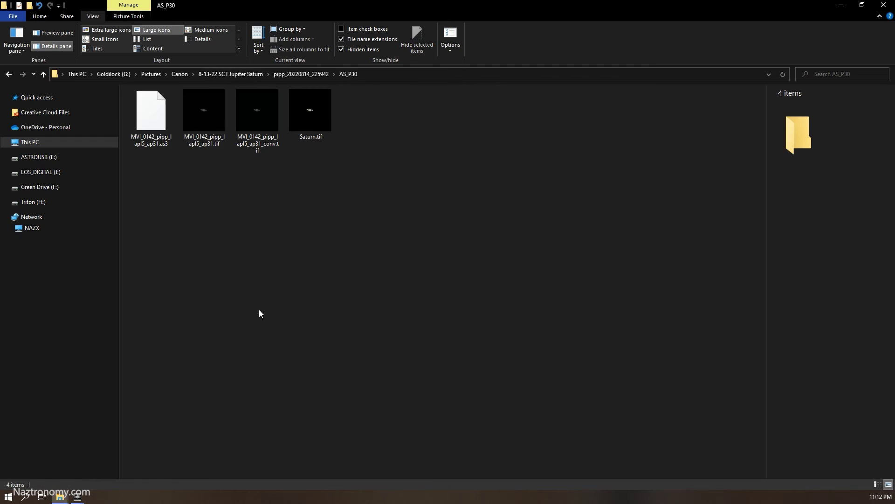
double_click(317, 112)
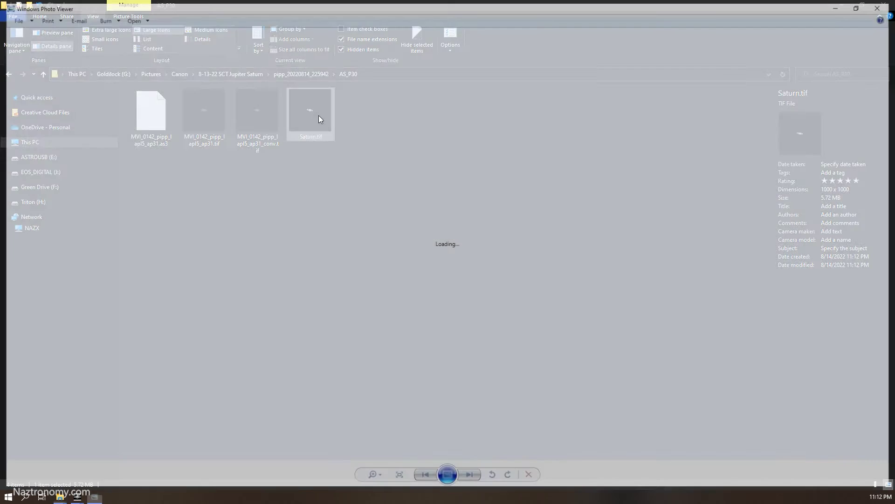